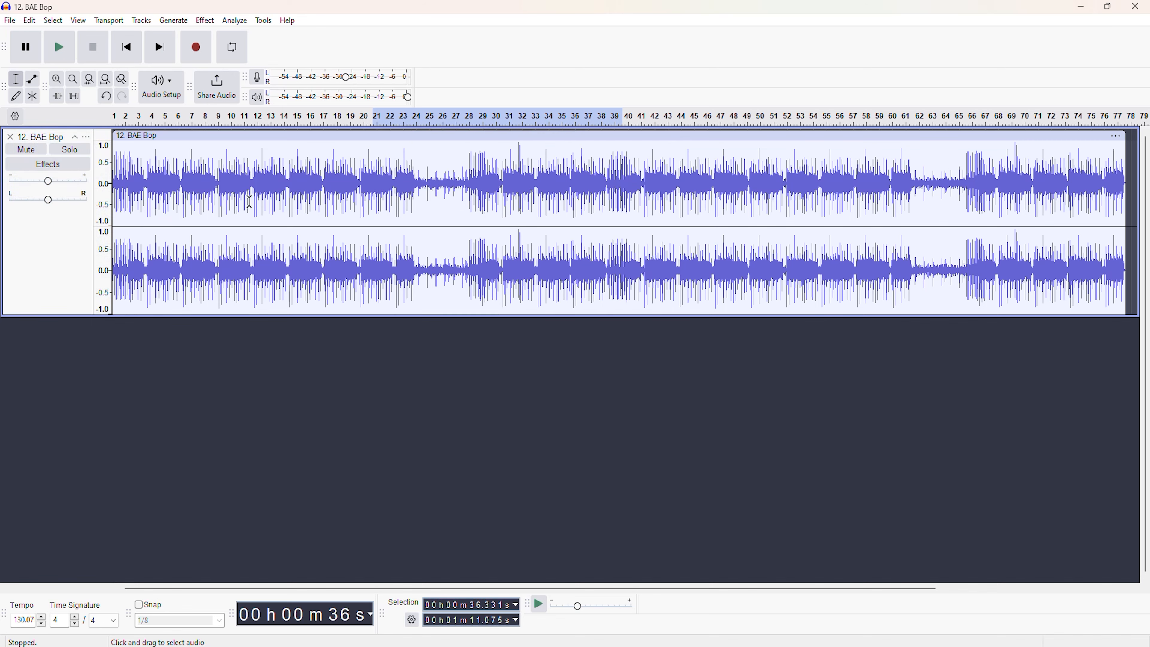
drag(254, 227, 190, 227)
click(55, 80)
click(55, 80)
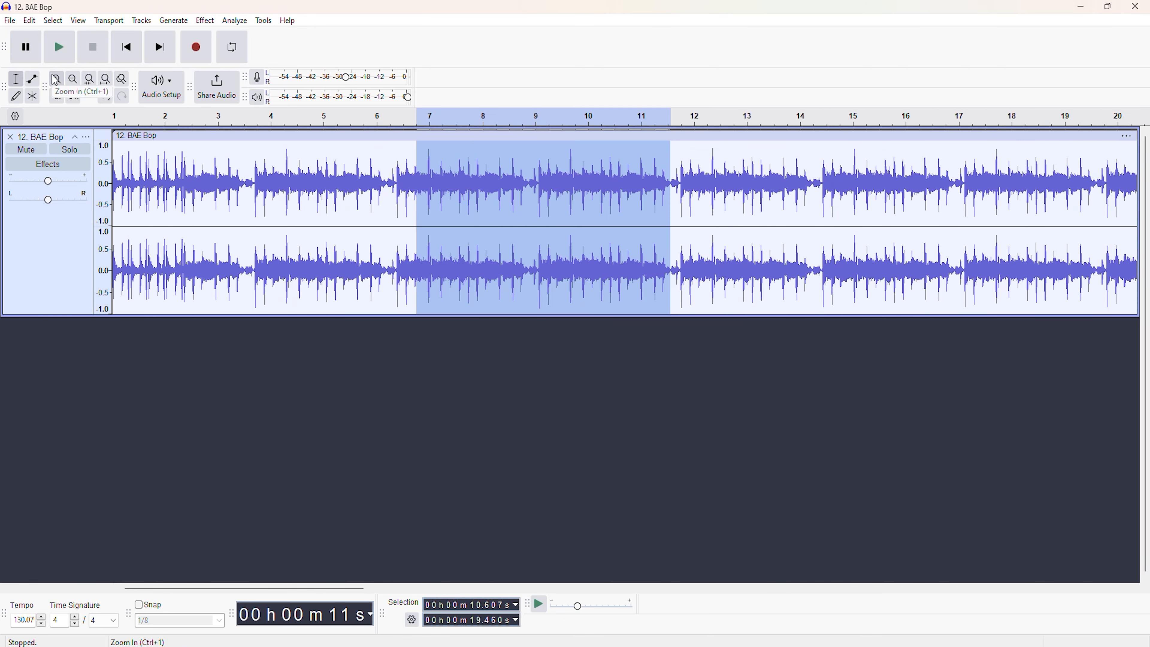
click(346, 346)
click(78, 81)
click(78, 82)
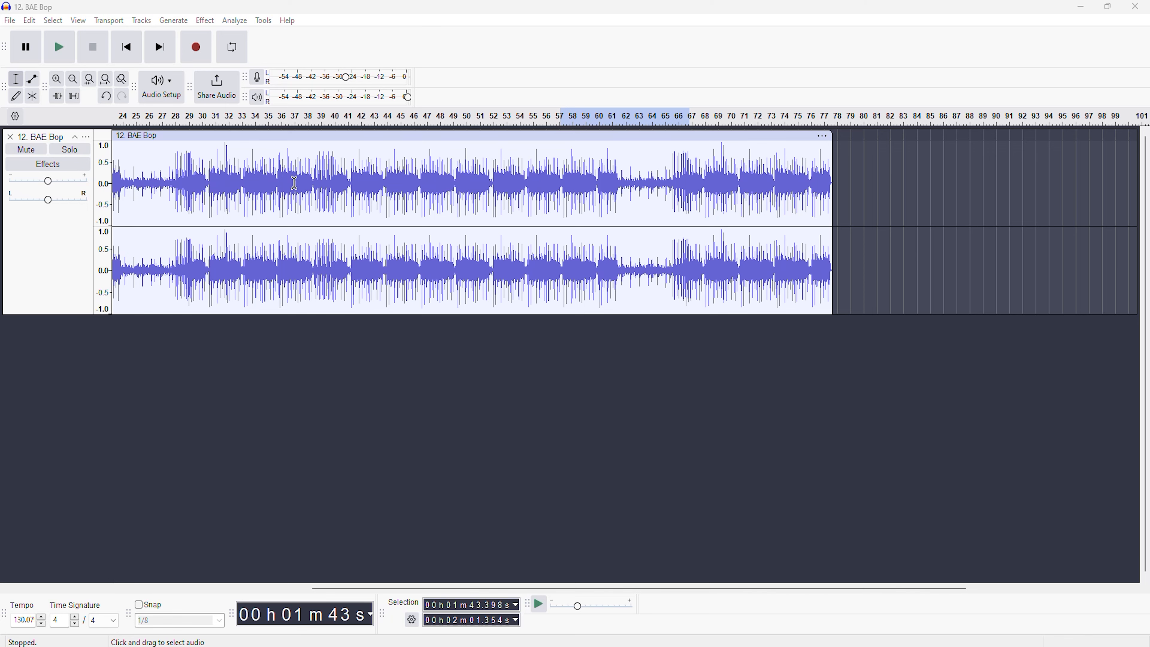
Select all of the audio and duplicate it onto a second track.
key(ctrl+a)
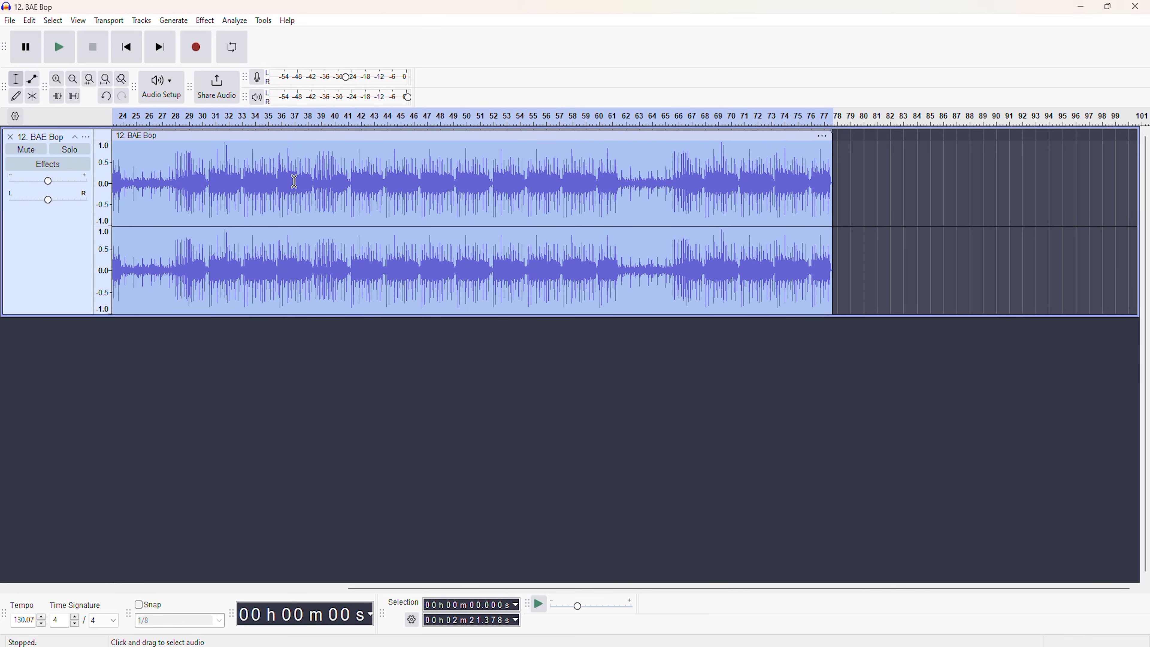
key(ctrl+d)
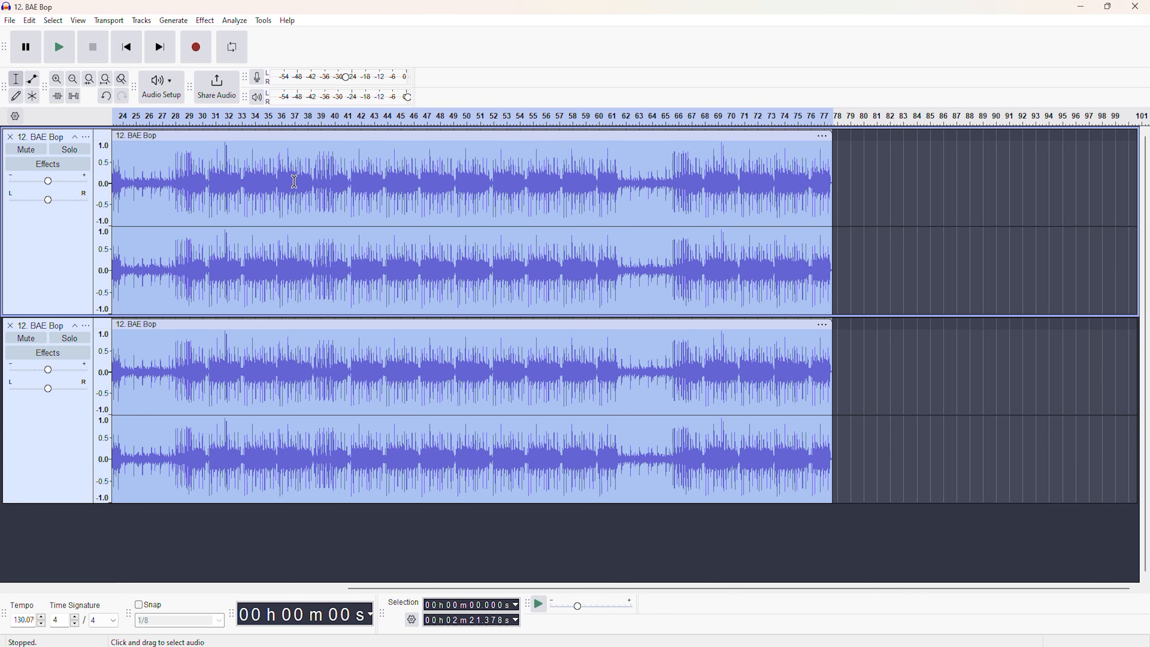
click(177, 371)
click(30, 20)
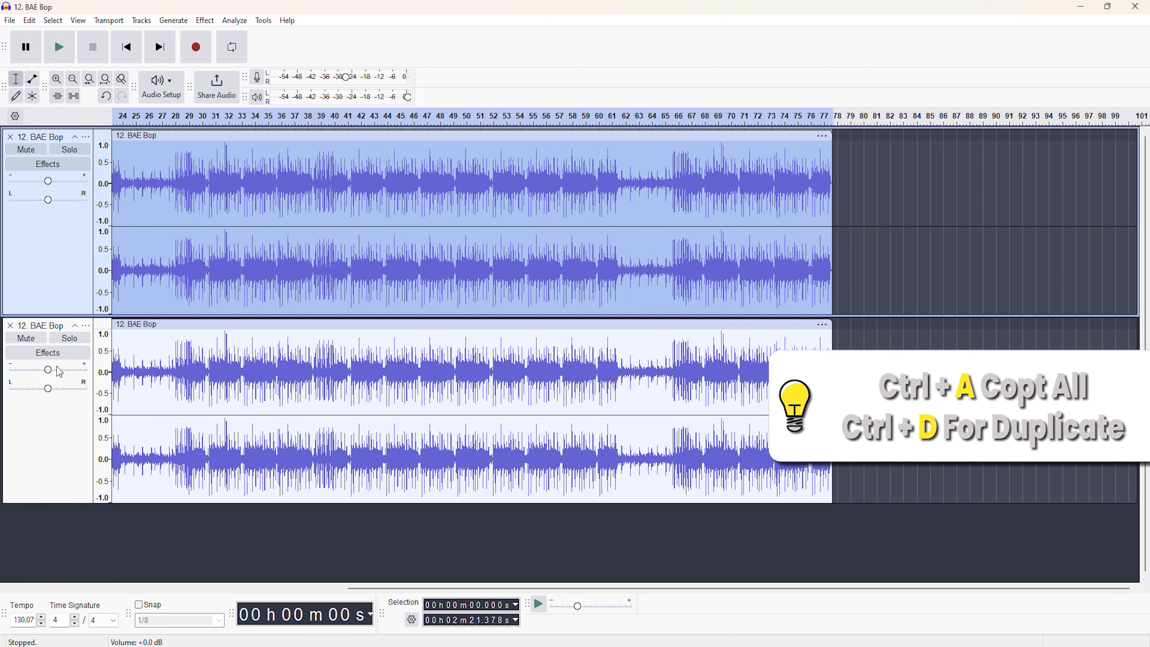
Pan the duplicated lower track partway to the left and mute it.
drag(47, 388, 29, 388)
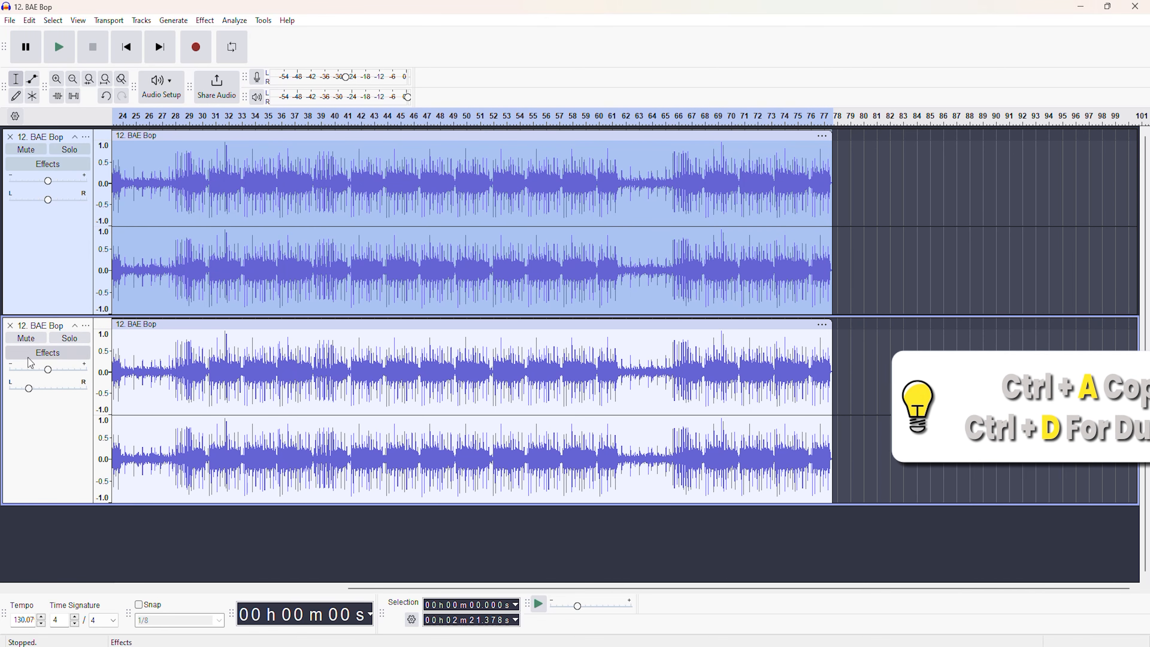
click(33, 402)
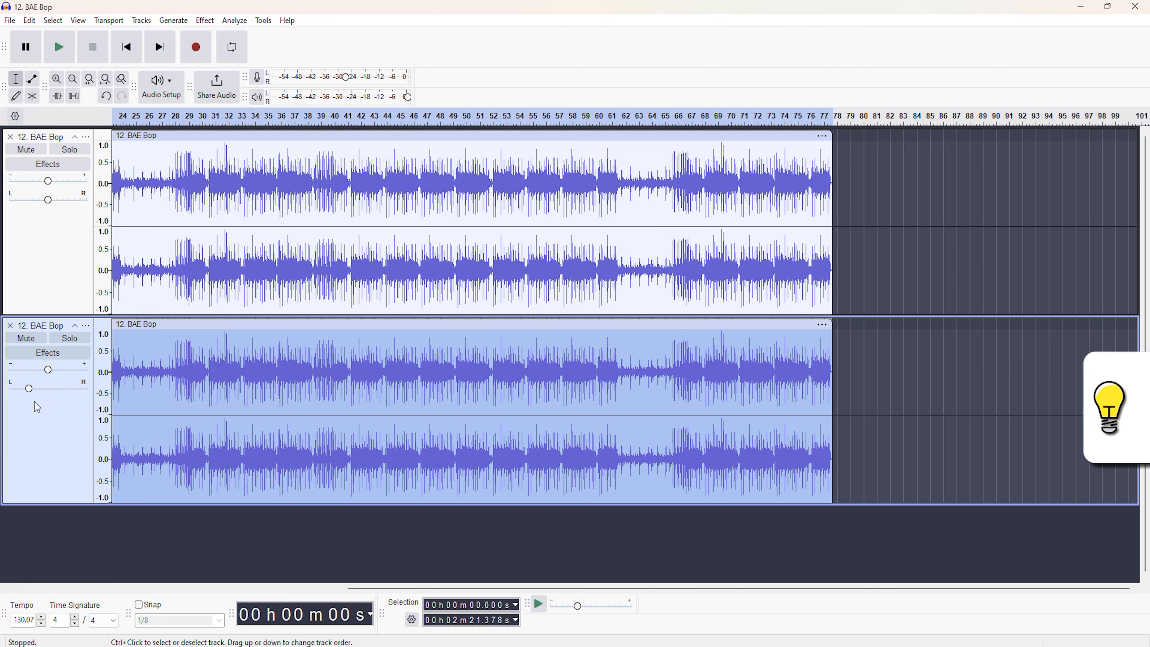
click(26, 338)
Apply Change Speed and Pitch to the whole upper track with a speed multiplier of 0.800.
click(52, 241)
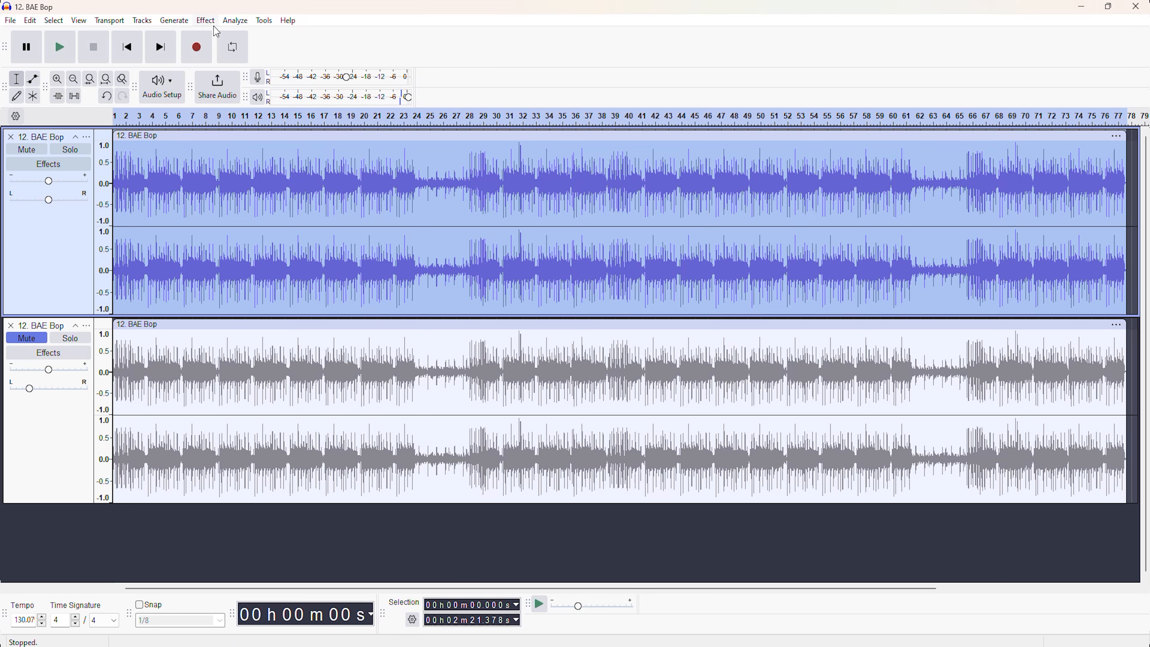
click(205, 21)
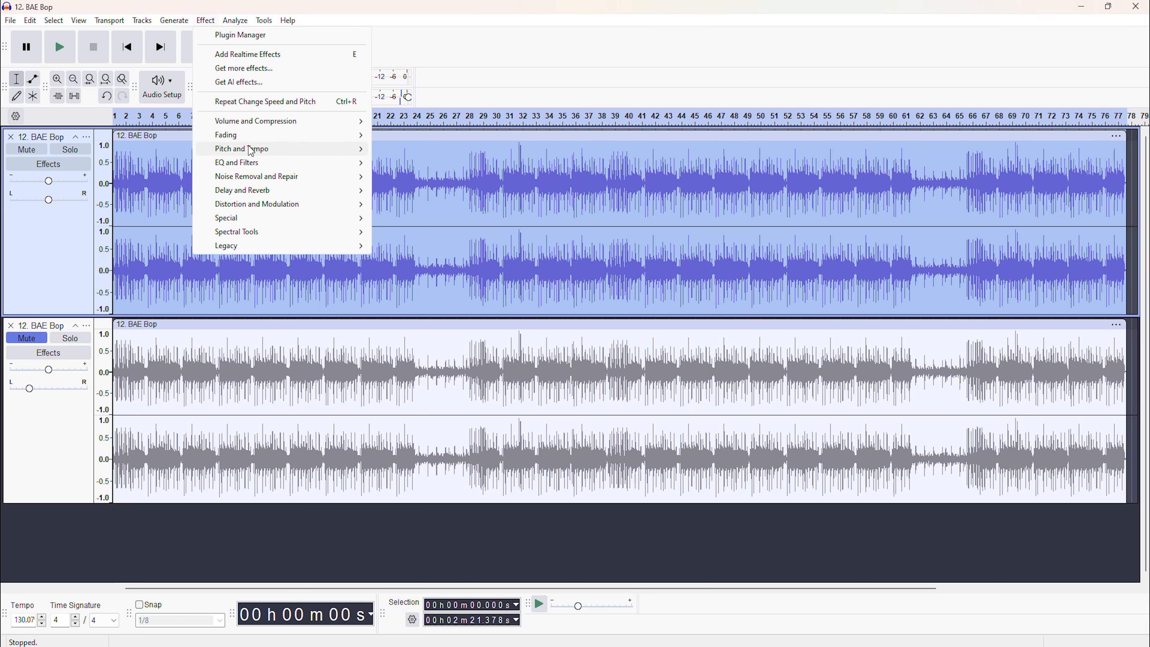
mouse_move(250, 150)
click(438, 167)
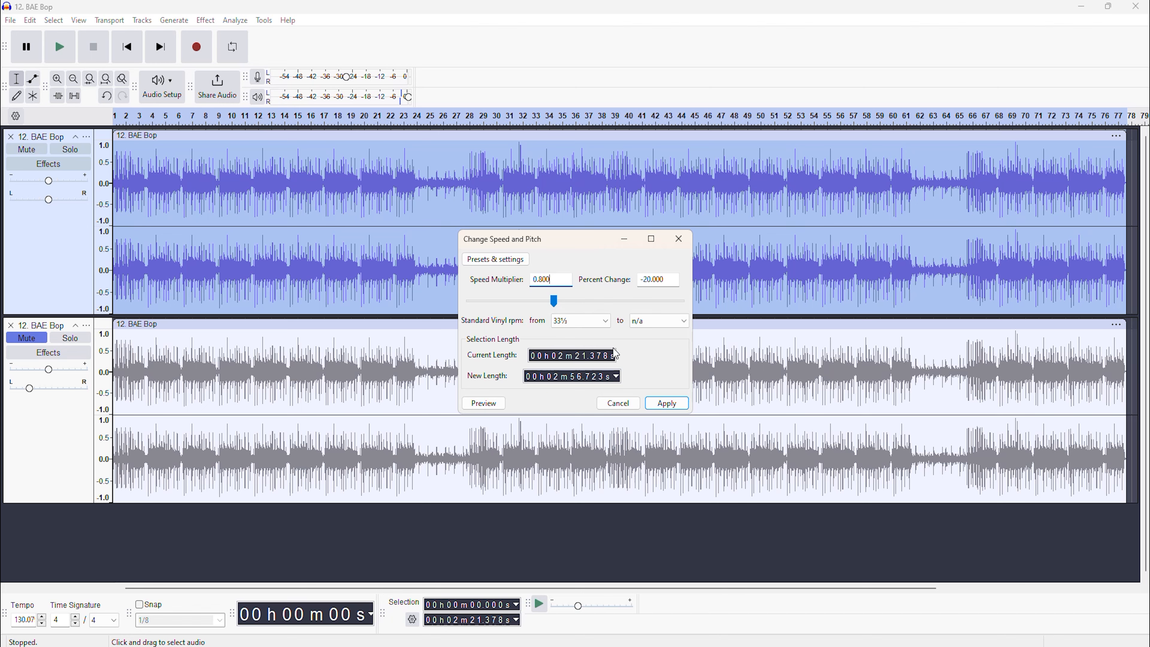
click(673, 408)
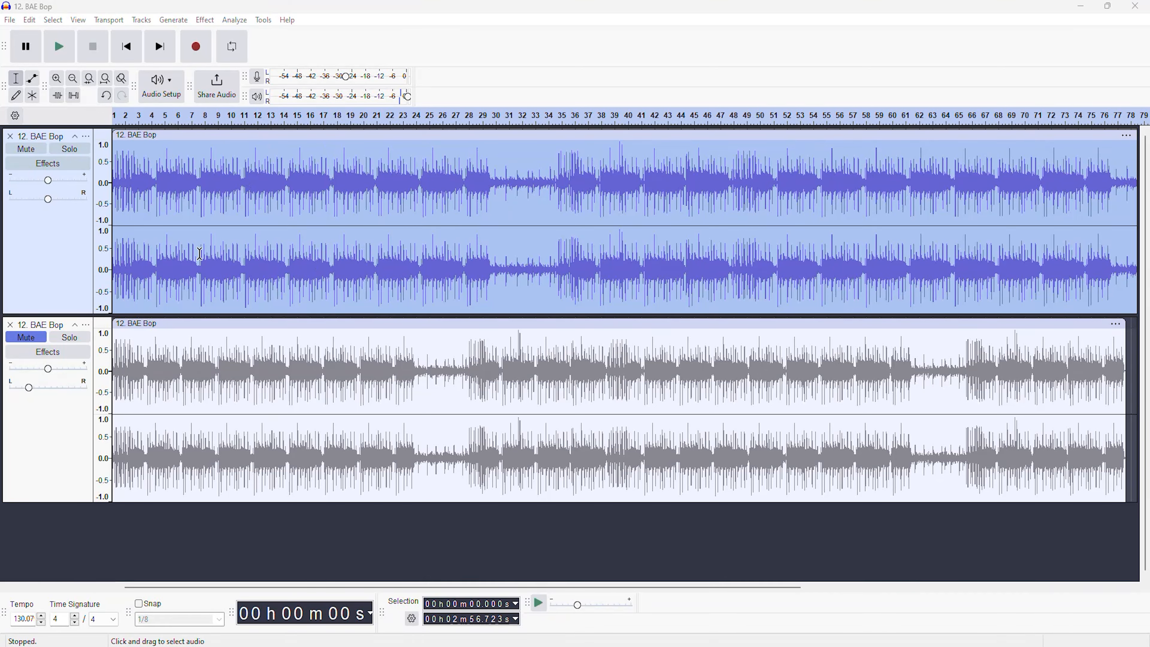
Play the slowed upper track briefly, swap the mute states of the two tracks, and play the lower copy for comparison.
click(60, 56)
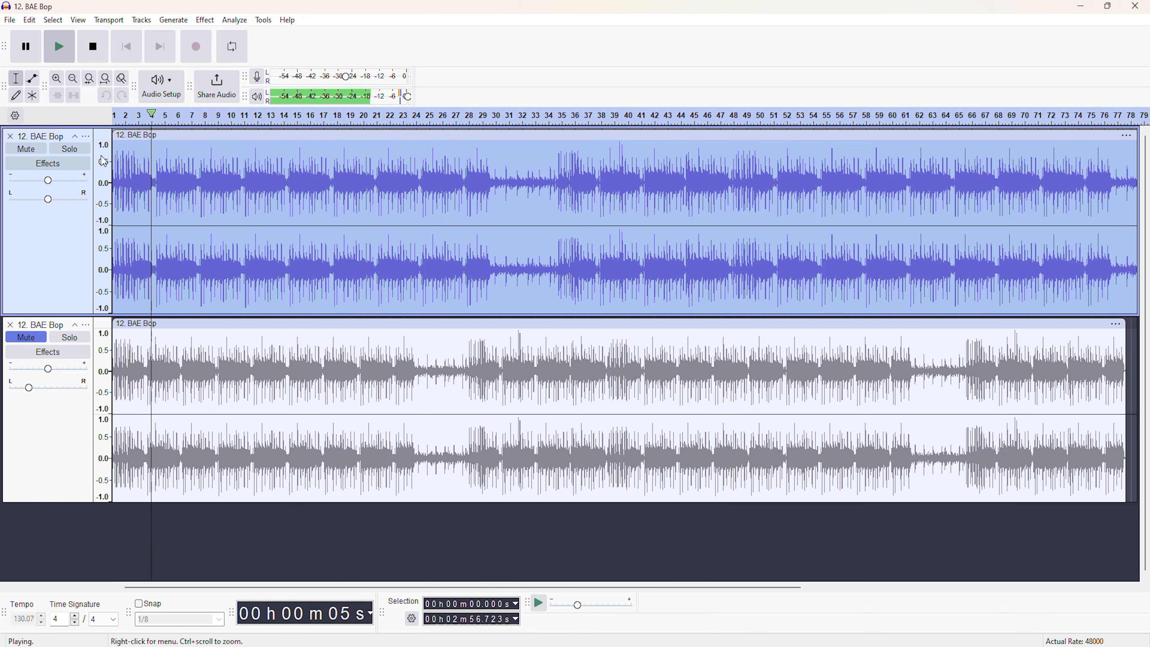
click(25, 46)
click(26, 337)
click(31, 346)
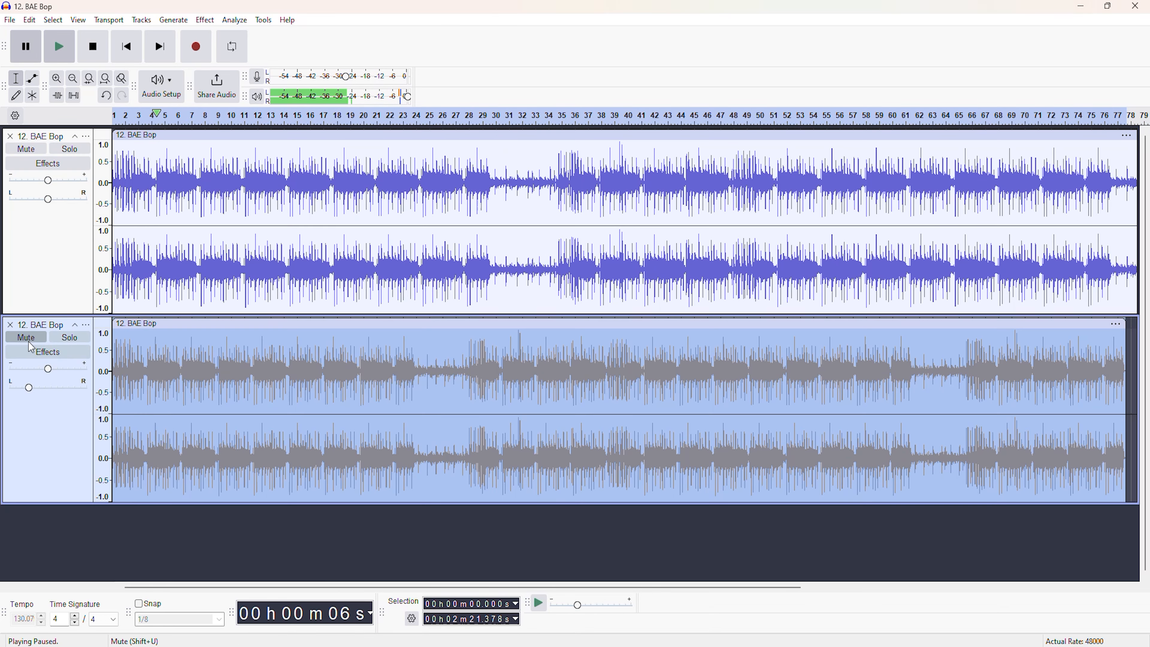
click(29, 342)
click(25, 149)
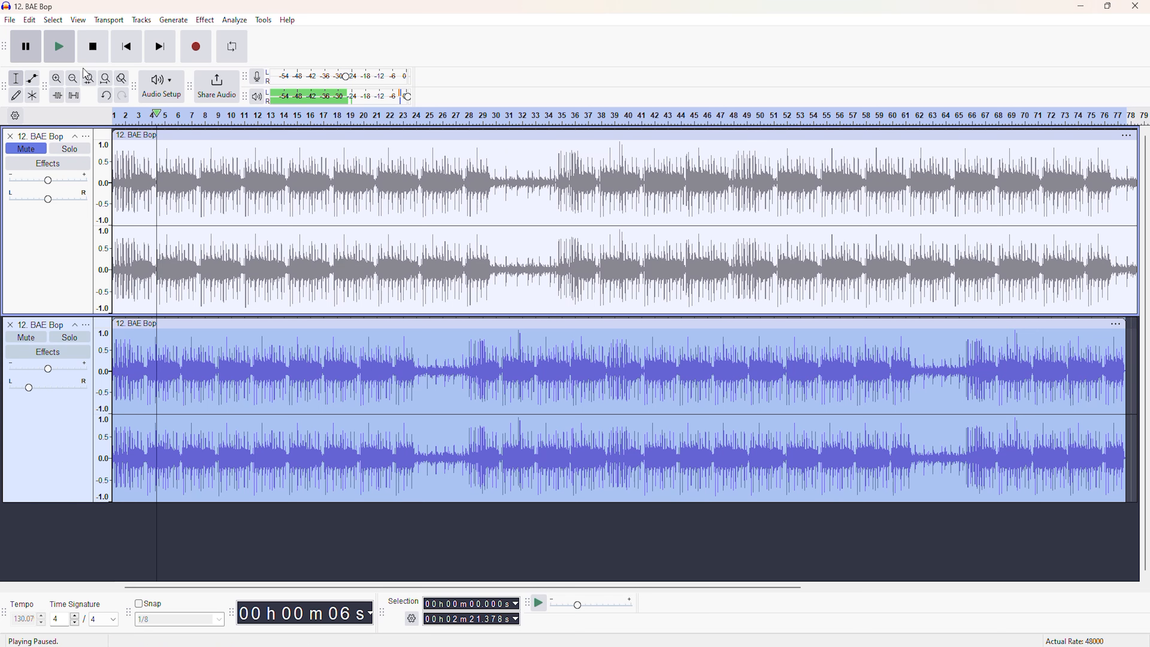
click(59, 46)
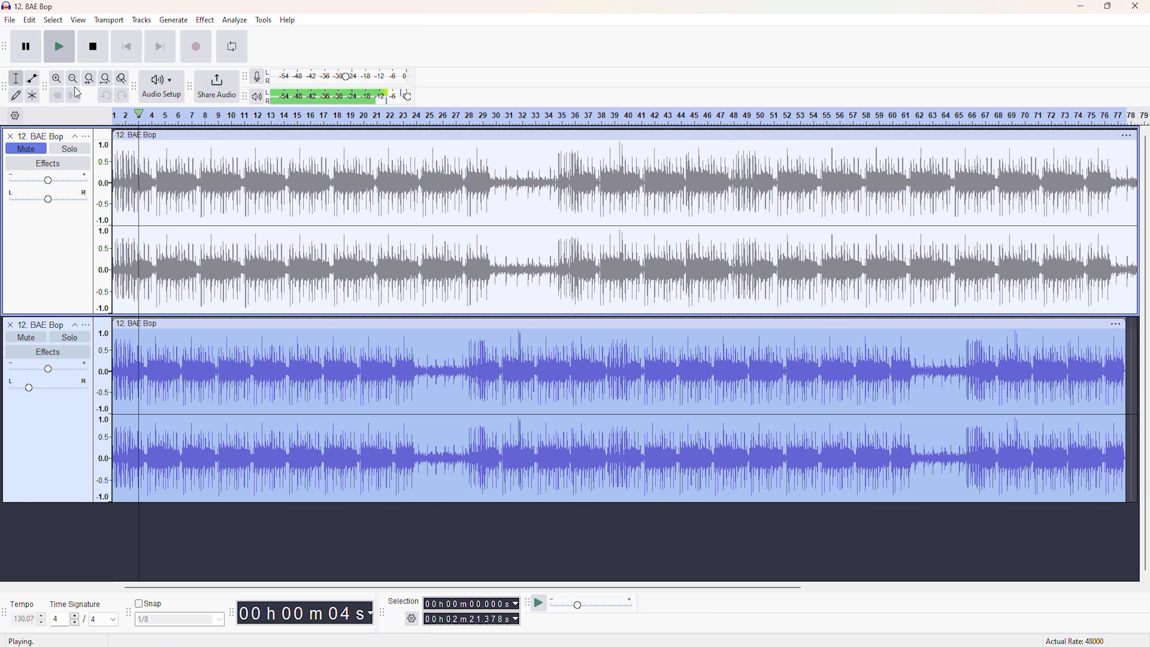
click(26, 46)
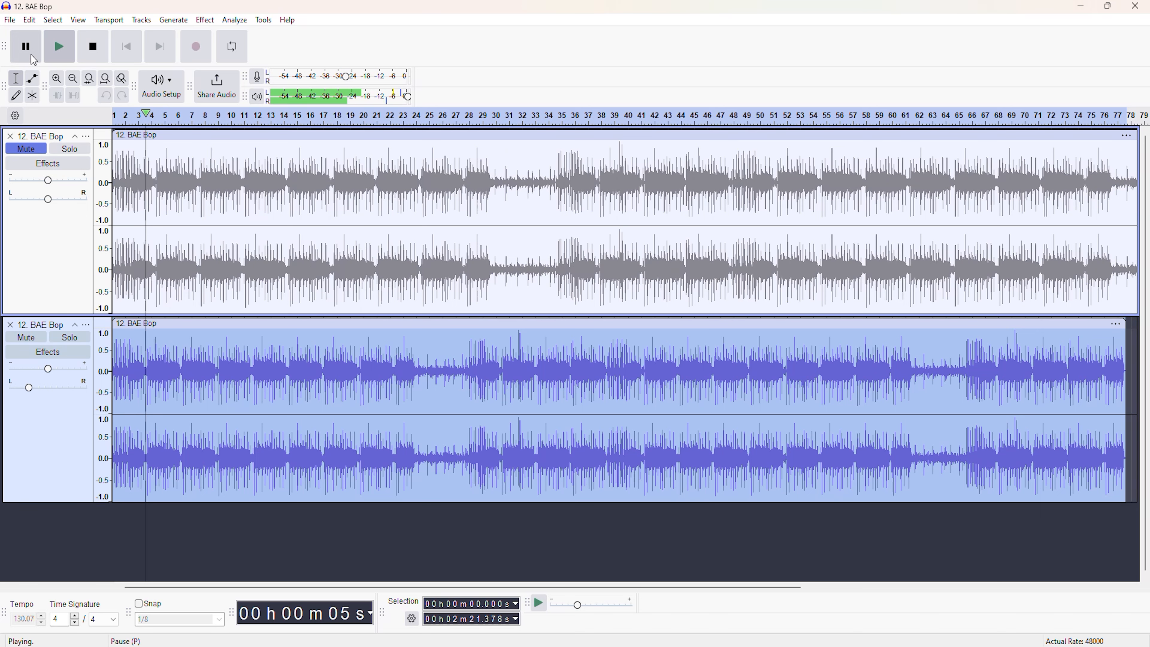
Mute the lower track, unmute the upper one and select the entire upper clip.
click(27, 341)
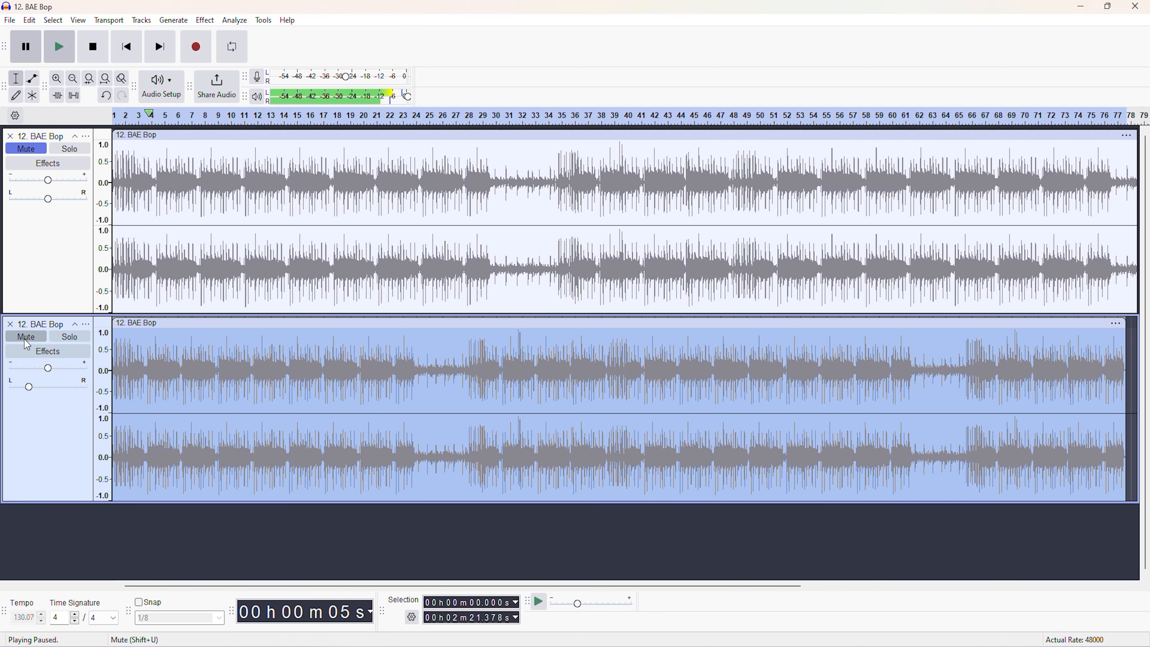
click(35, 154)
click(265, 198)
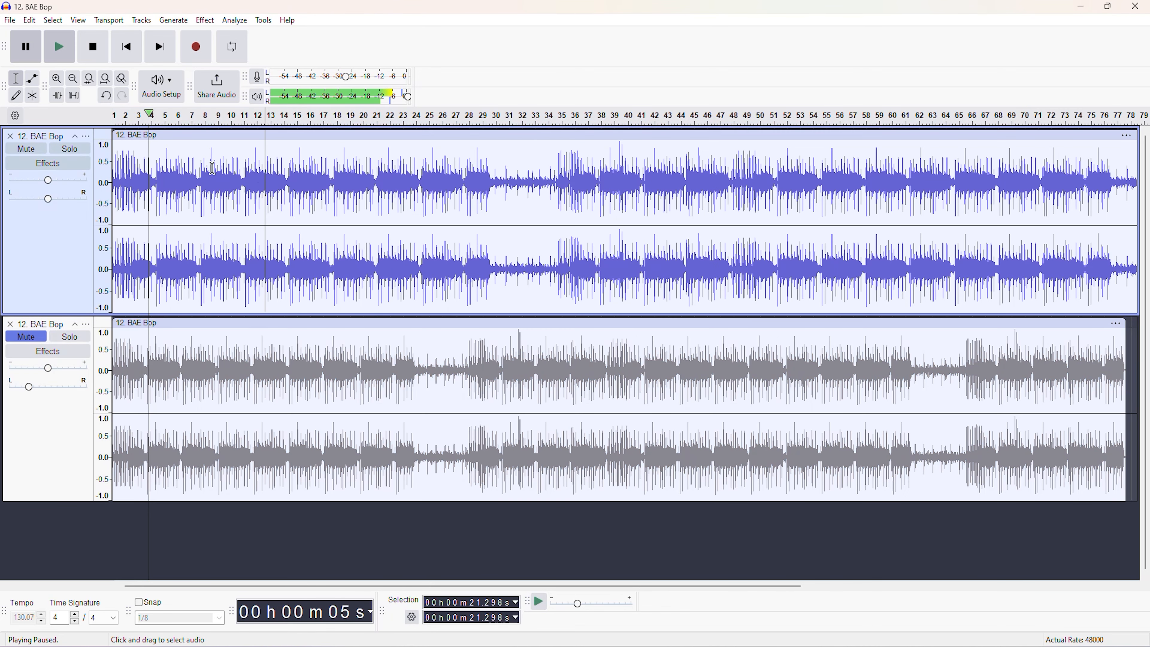
double_click(235, 195)
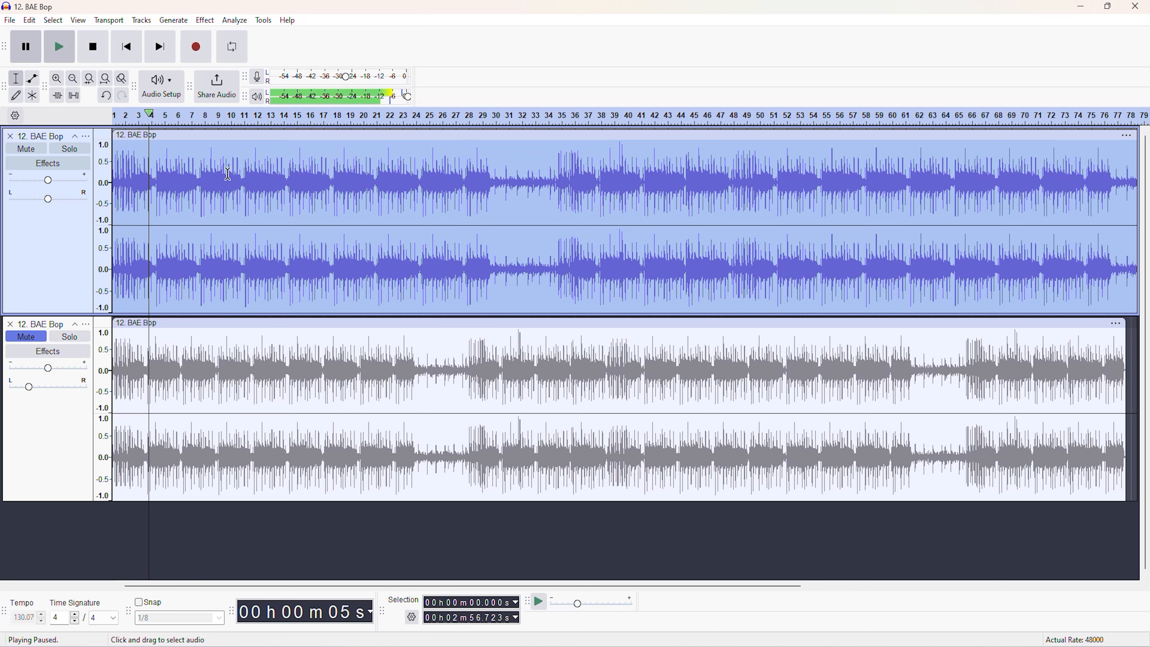
Open the Reverb effect for the selected upper clip and preview it with the Acoustic factory preset.
click(205, 21)
mouse_move(280, 189)
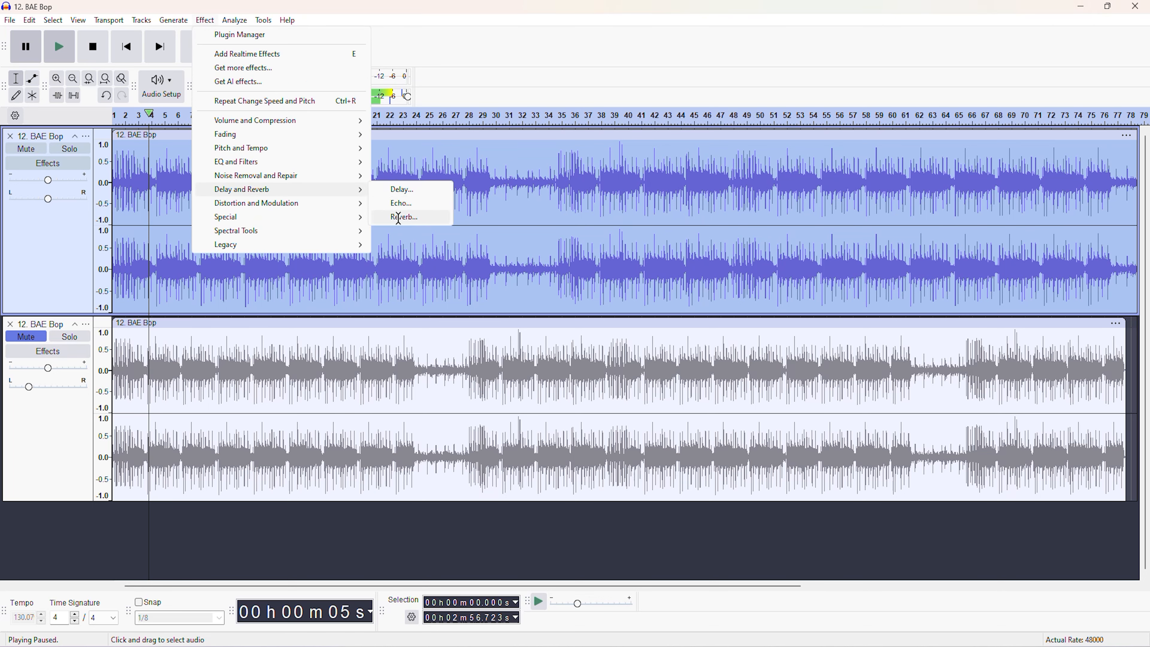
click(402, 216)
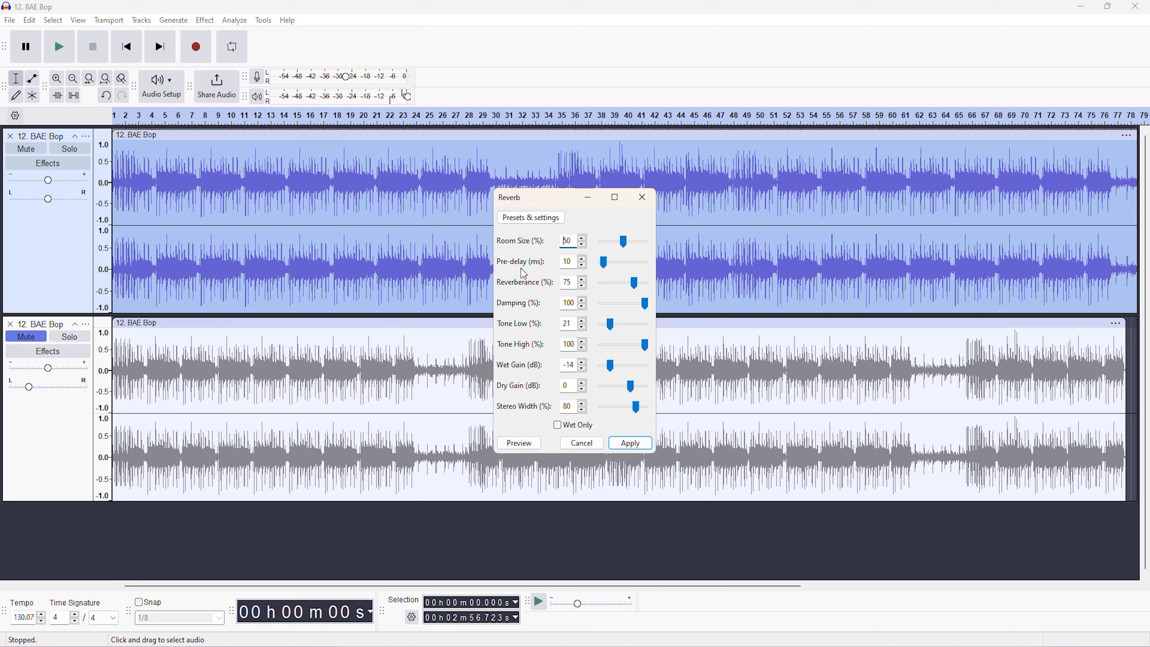
click(531, 218)
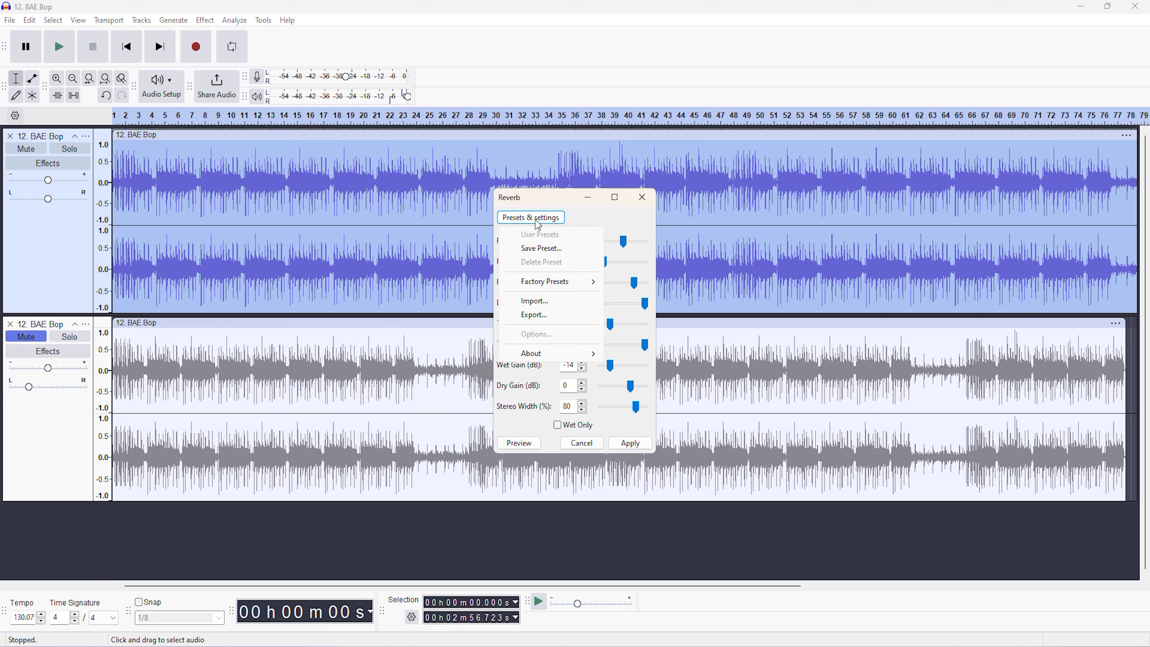
mouse_move(566, 290)
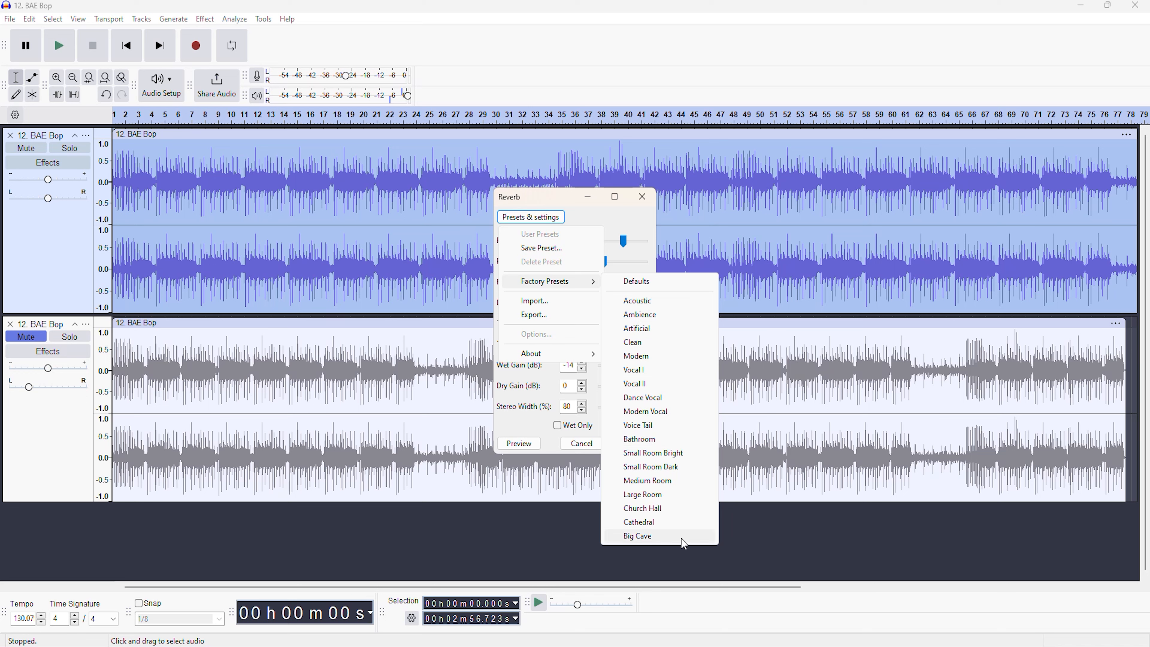
click(651, 307)
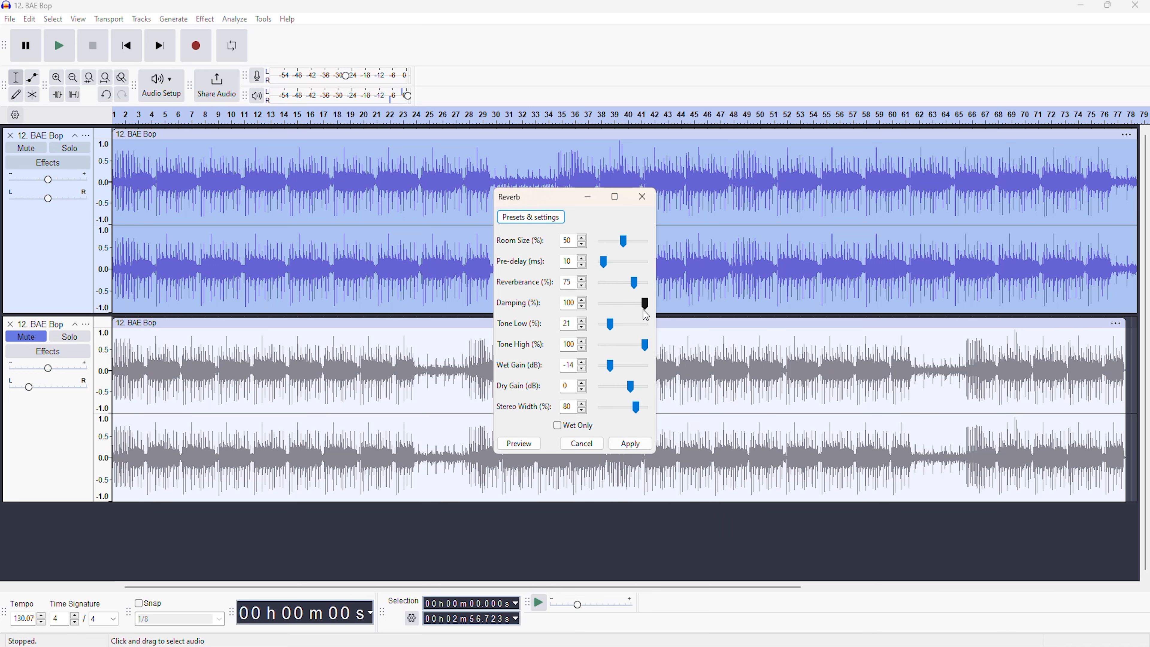
click(525, 447)
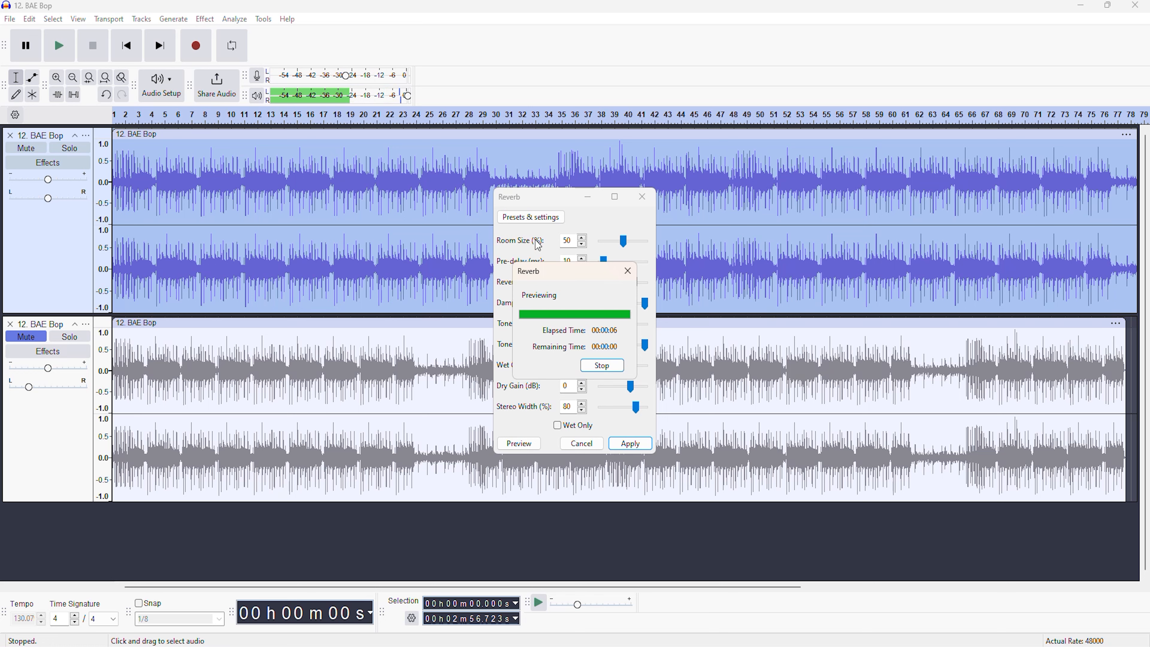
Load the Vocal II factory preset in the Reverb effect and preview its sound.
click(531, 217)
mouse_move(534, 280)
click(654, 385)
click(520, 444)
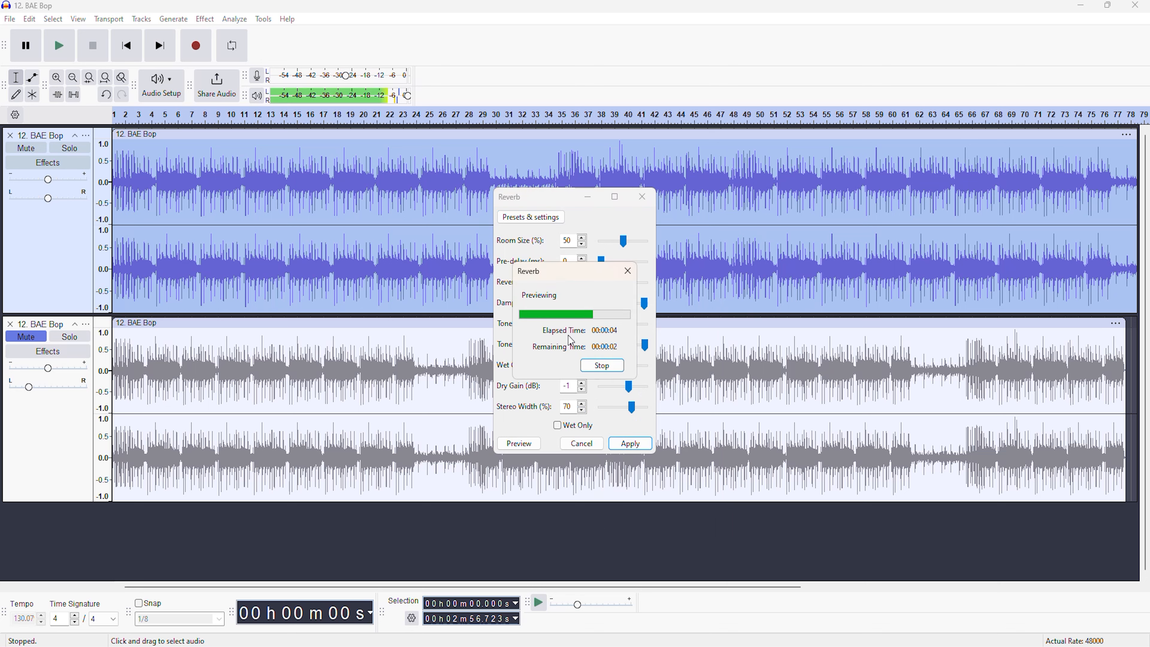
Load the Church Hall factory preset in the Reverb effect and preview its sound.
click(531, 217)
mouse_move(547, 282)
click(656, 509)
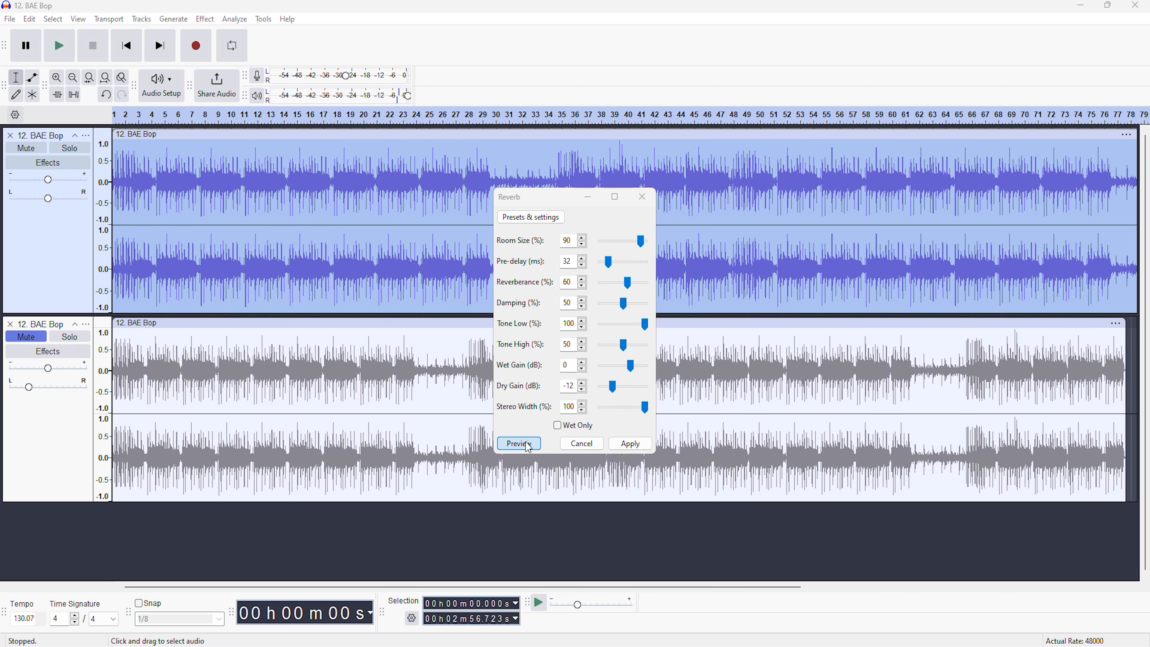
click(519, 443)
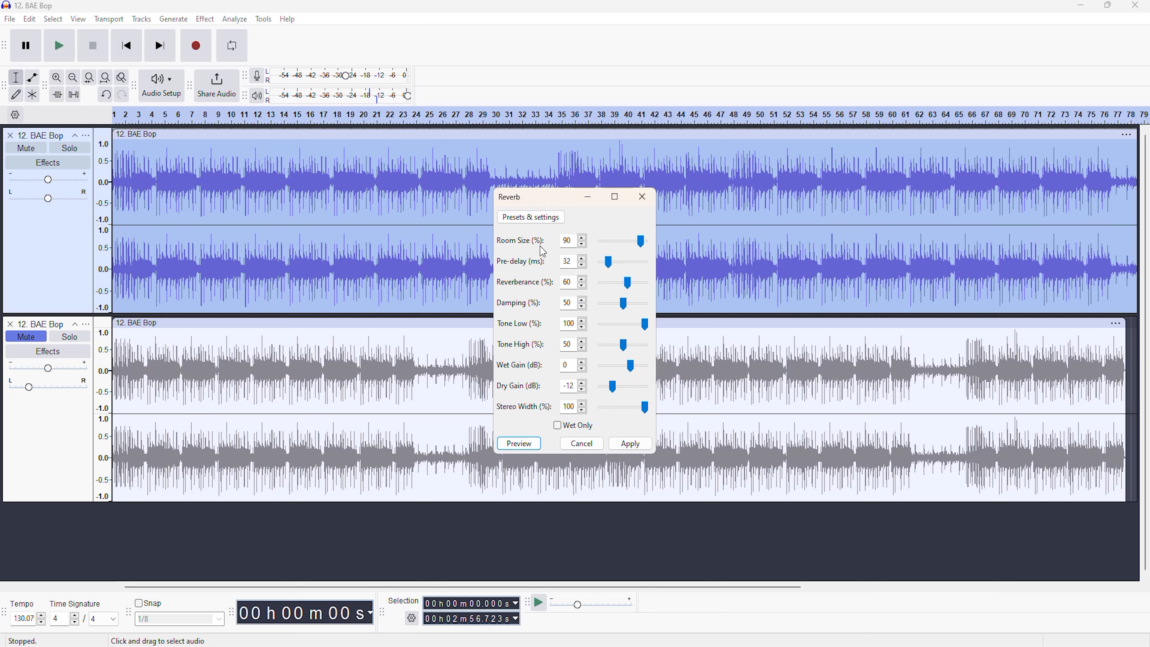
Set the Reverb effect to the Acoustic factory preset and apply it to the upper track.
click(549, 221)
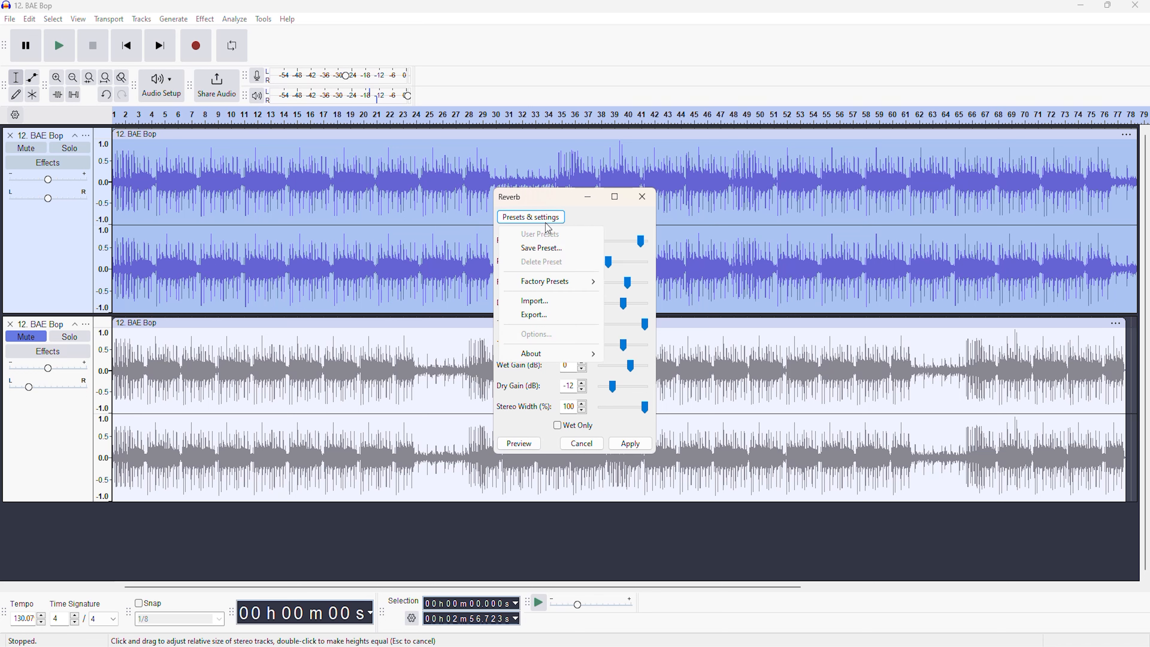
mouse_move(555, 286)
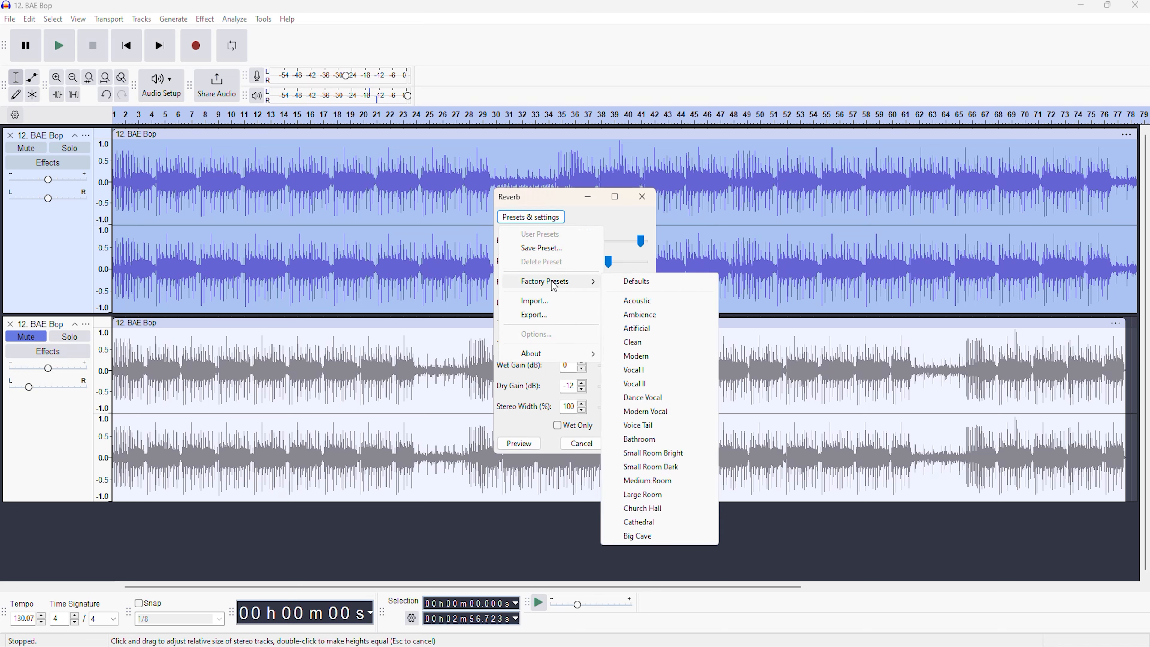
click(637, 301)
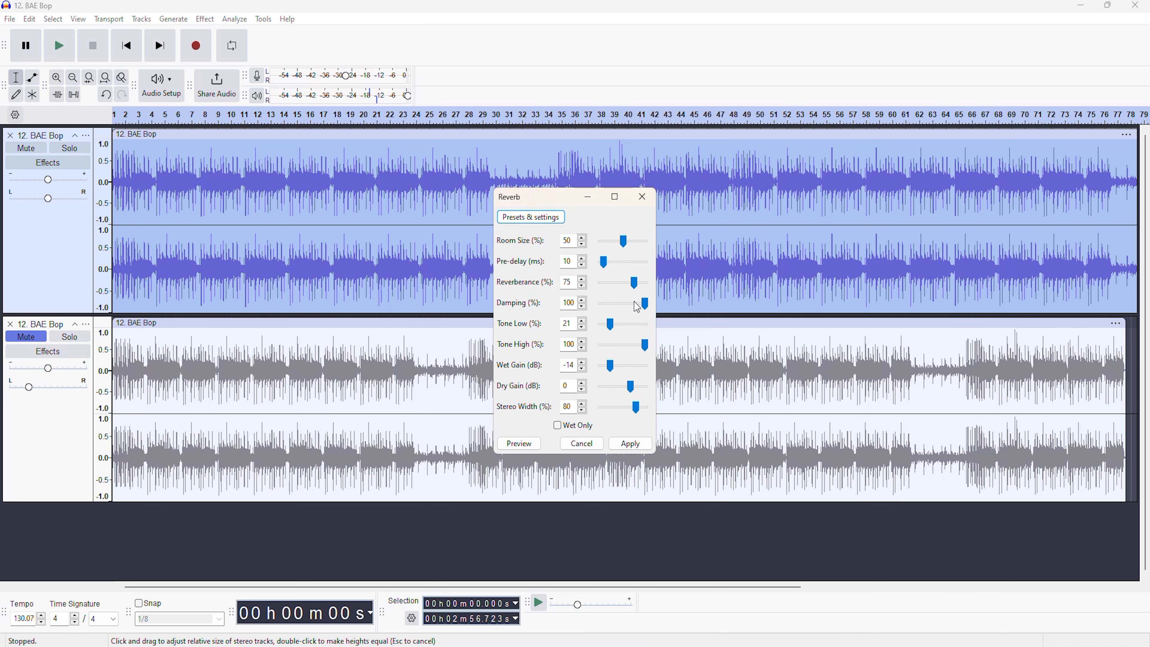
click(630, 444)
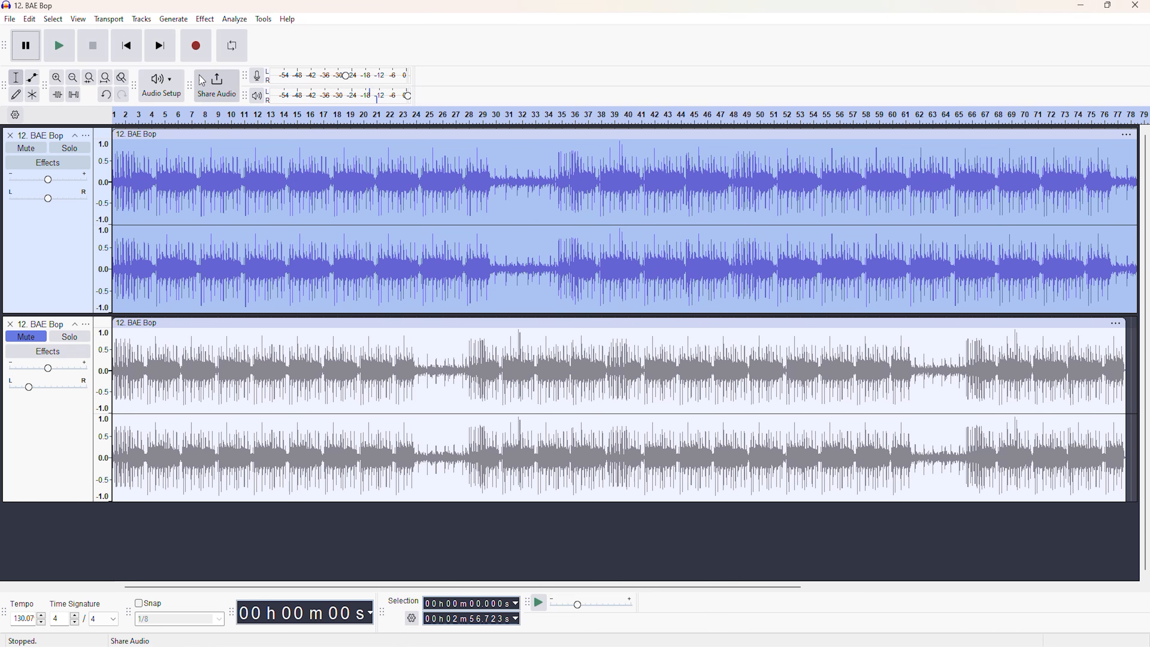
Apply a second Reverb pass to the upper track using the Vocal II factory preset.
click(205, 19)
mouse_move(240, 189)
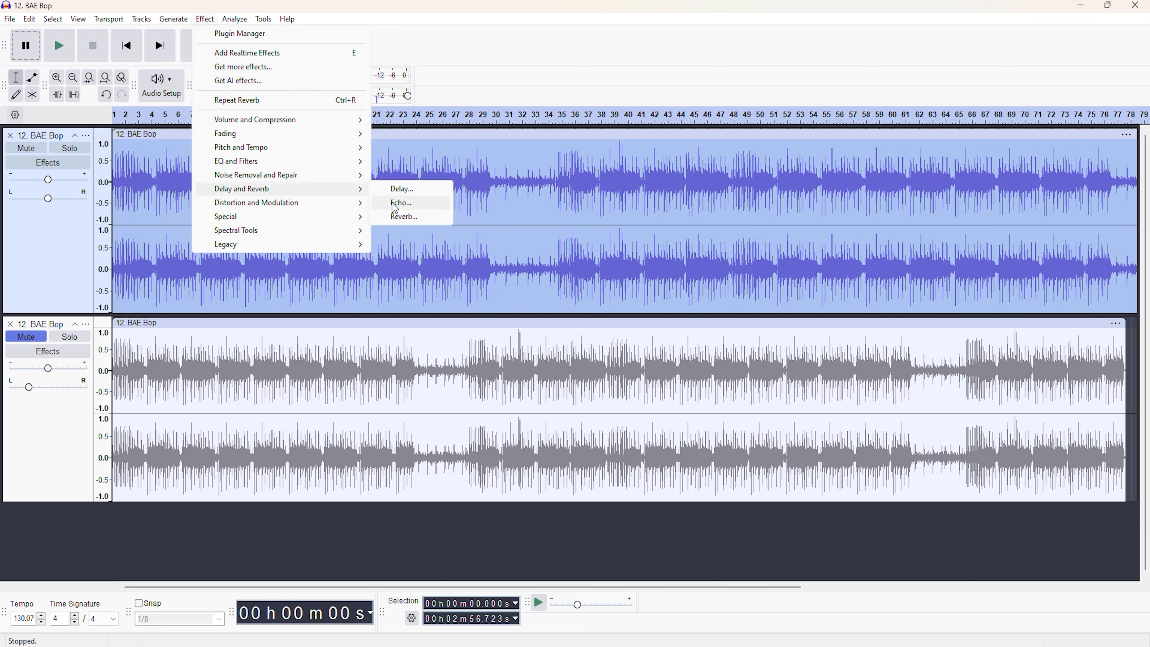
click(408, 217)
click(530, 217)
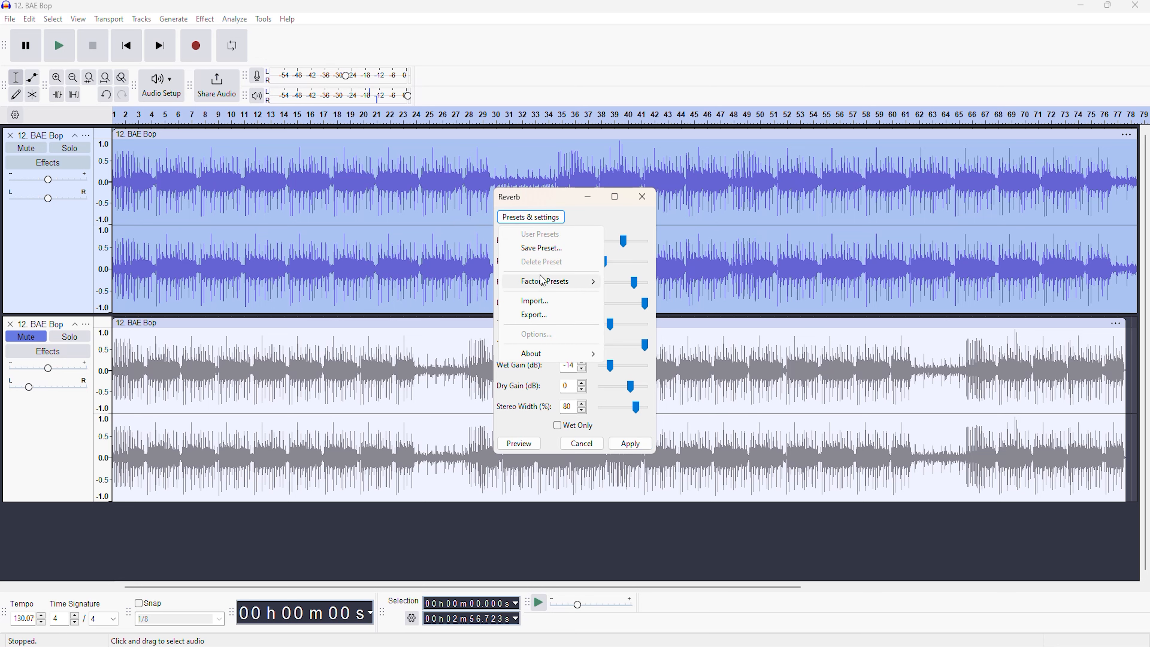
mouse_move(543, 281)
click(652, 390)
click(628, 444)
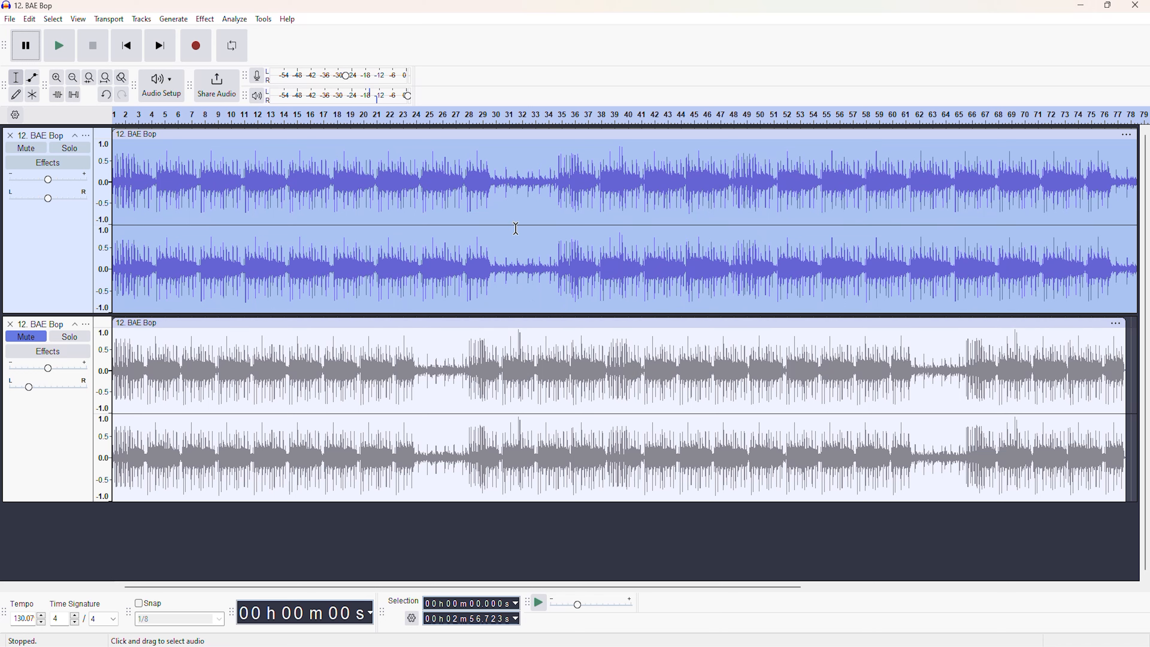
Play the opening seconds of the upper track to hear the applied reverb.
click(59, 45)
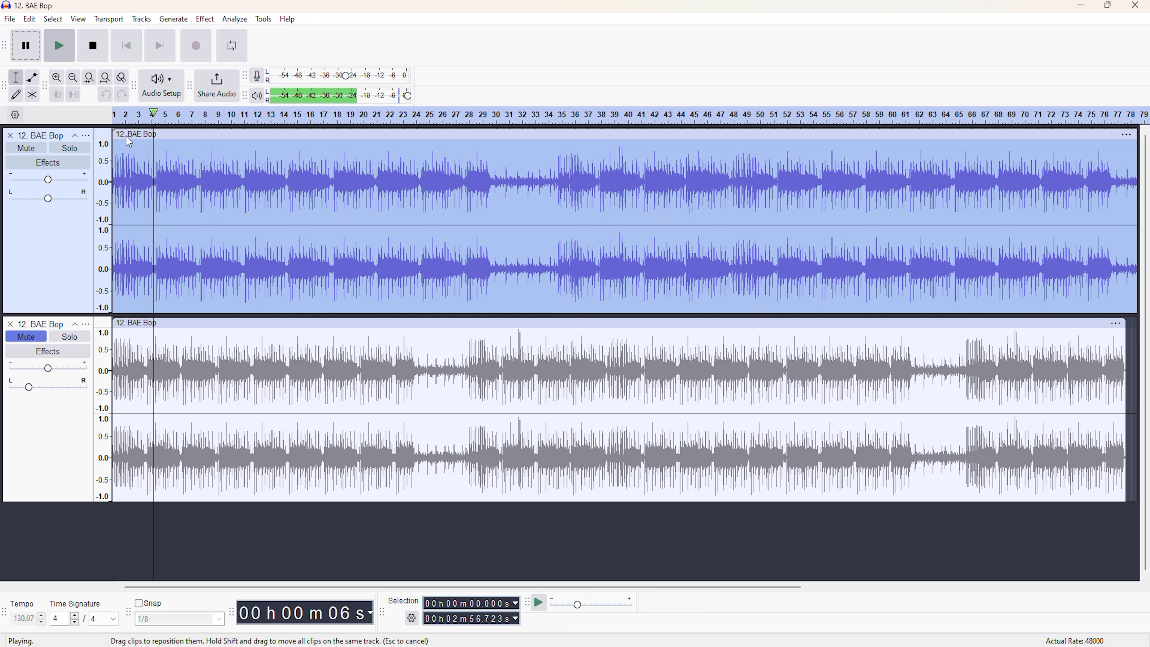
click(87, 60)
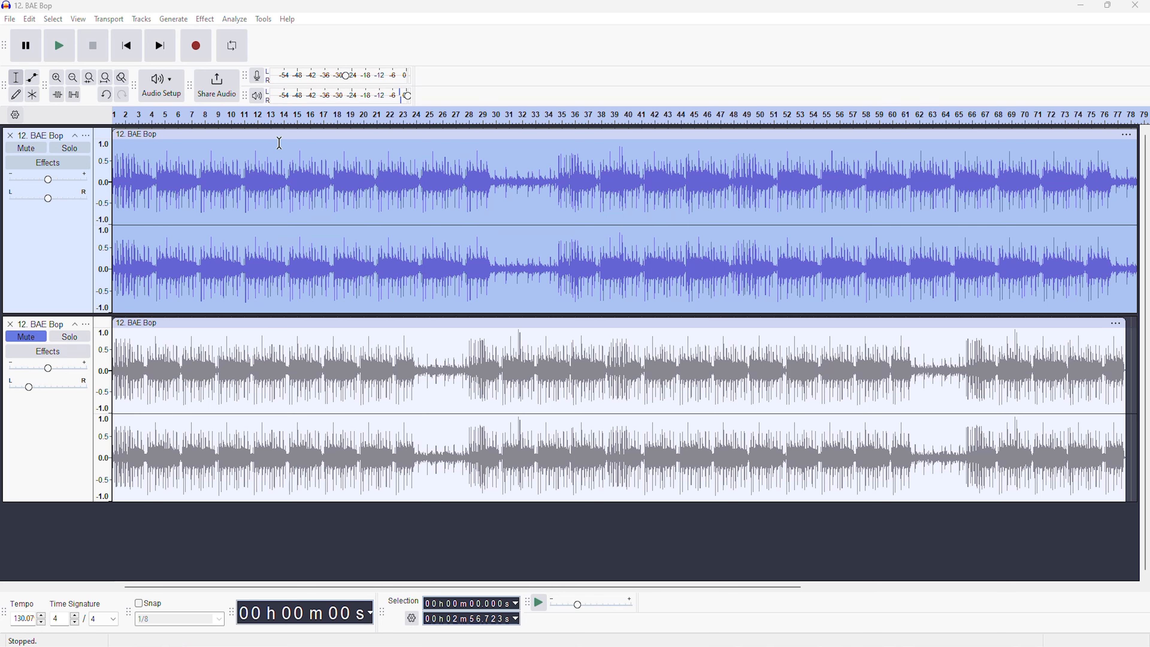
Apply an Echo with a 0.1-second delay time and 0.5 decay factor to the upper track and play the result.
click(202, 20)
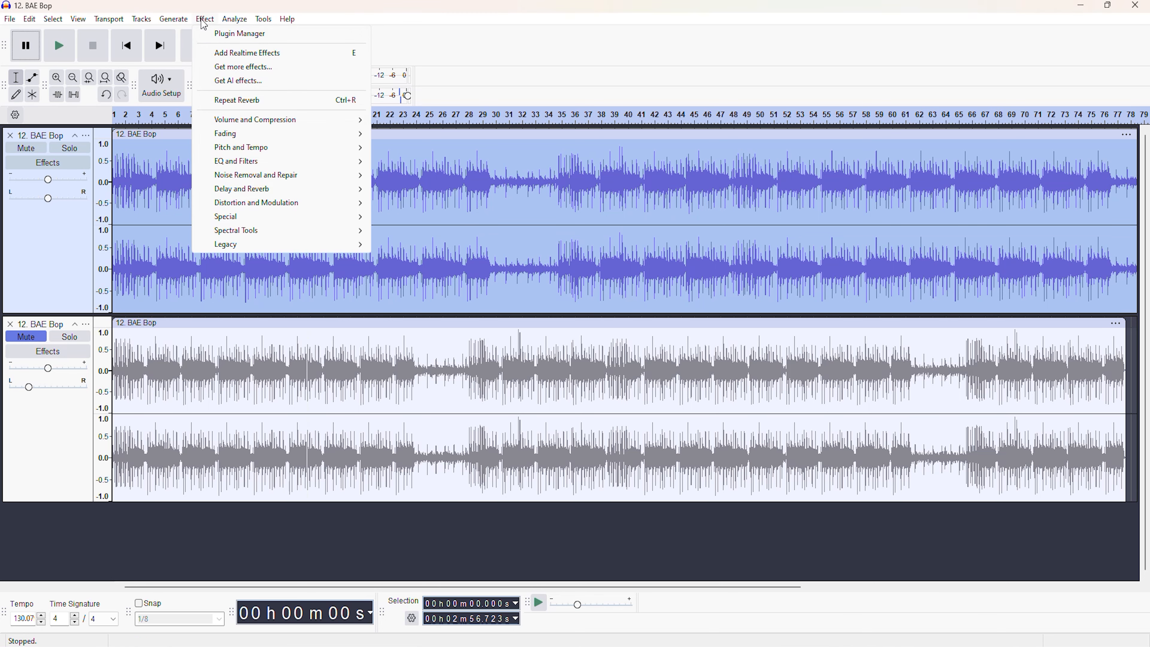
mouse_move(318, 196)
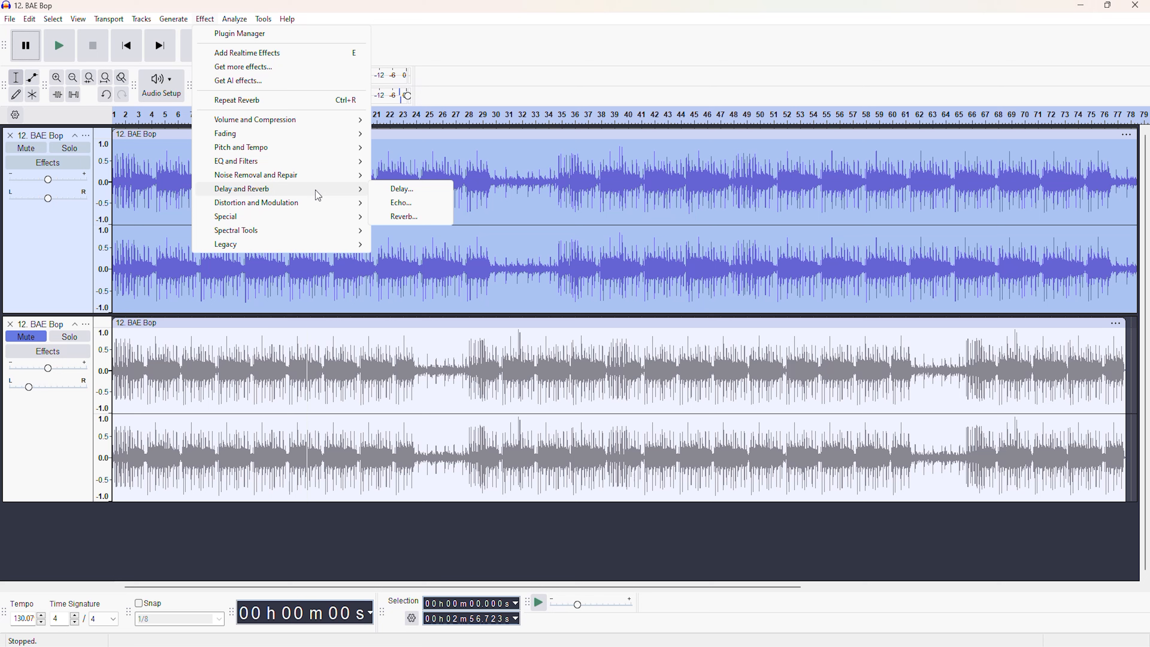
click(427, 205)
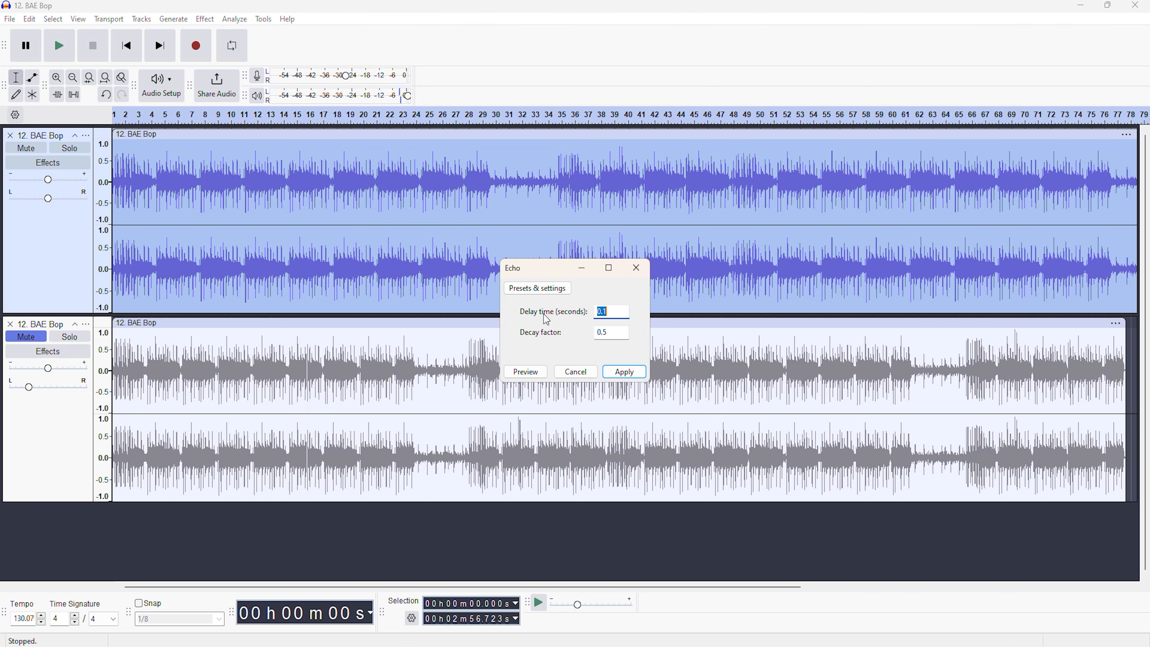
click(610, 311)
click(625, 373)
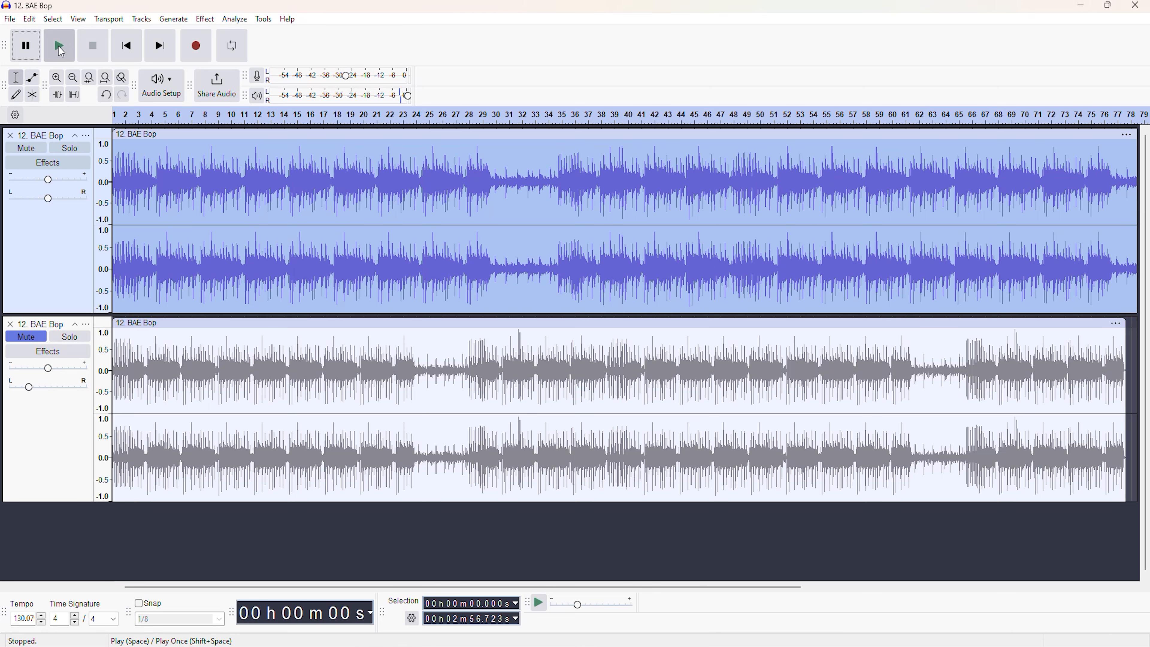
click(59, 46)
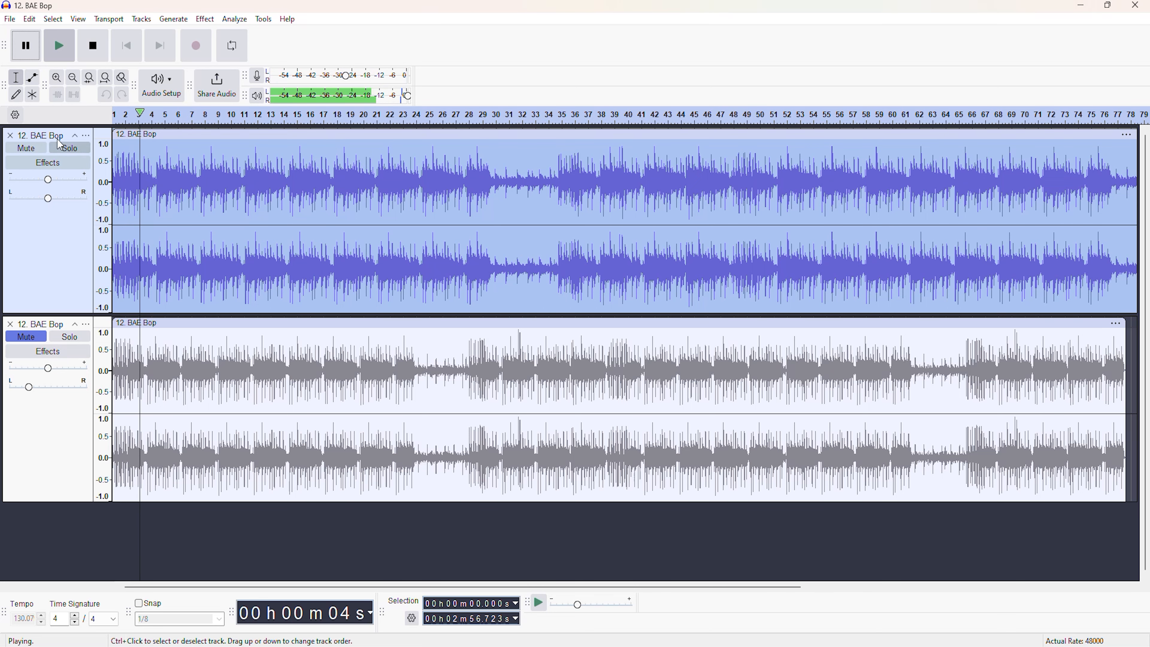
click(36, 56)
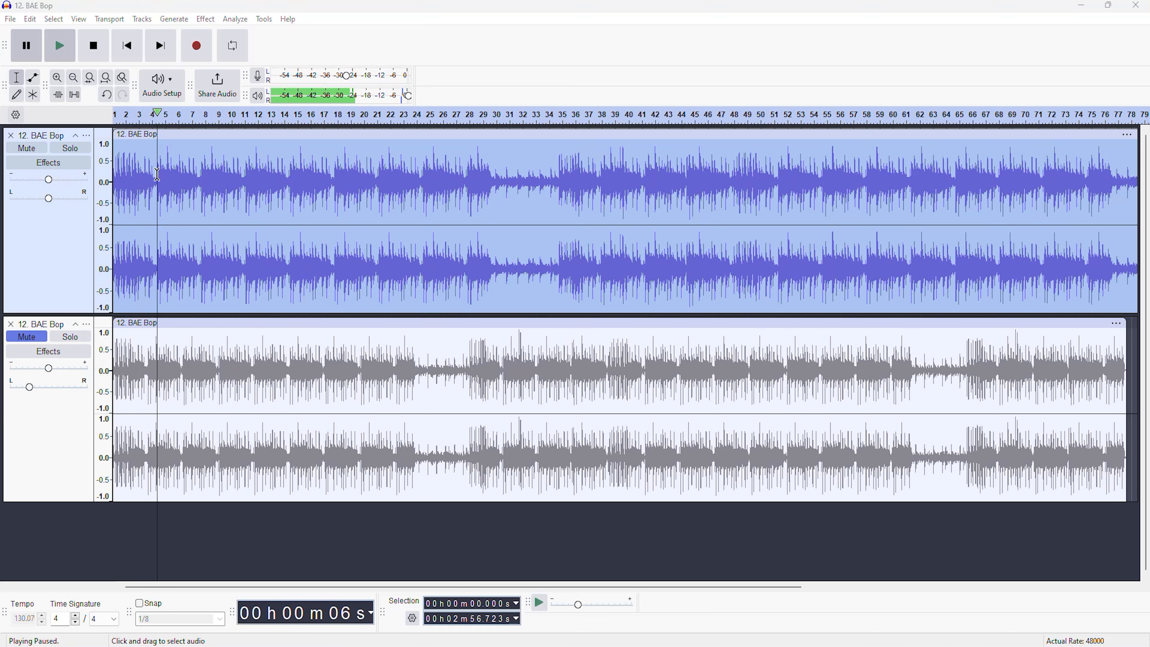
Undo the Echo effect on the upper track and redo it.
click(30, 19)
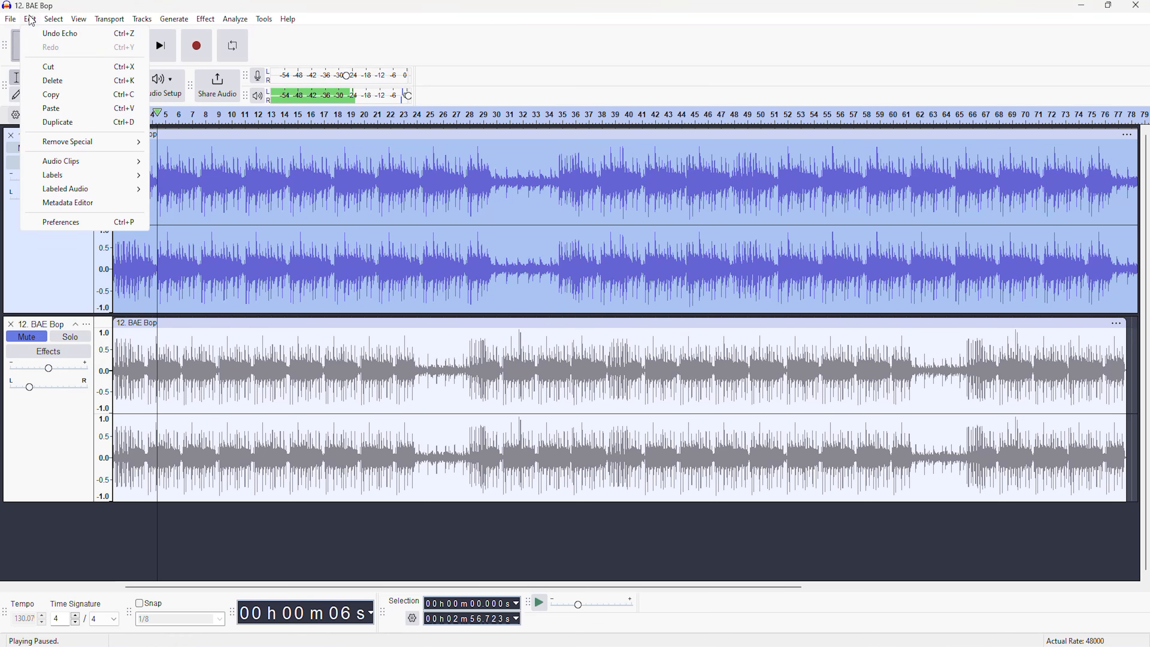
click(54, 35)
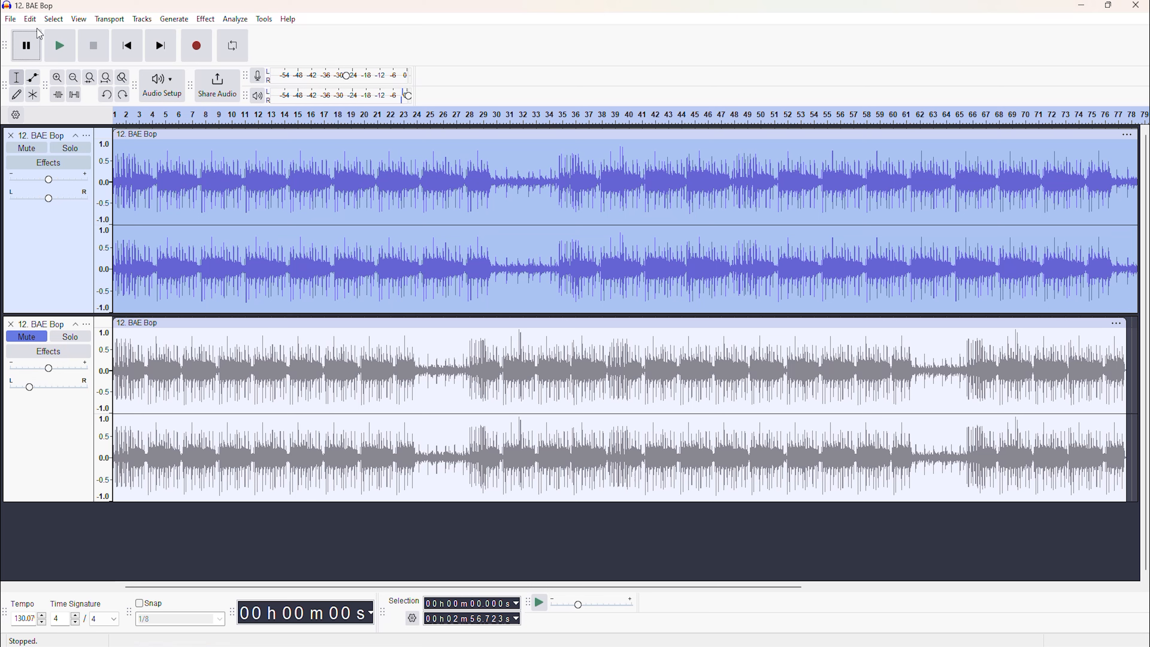
click(31, 19)
click(62, 48)
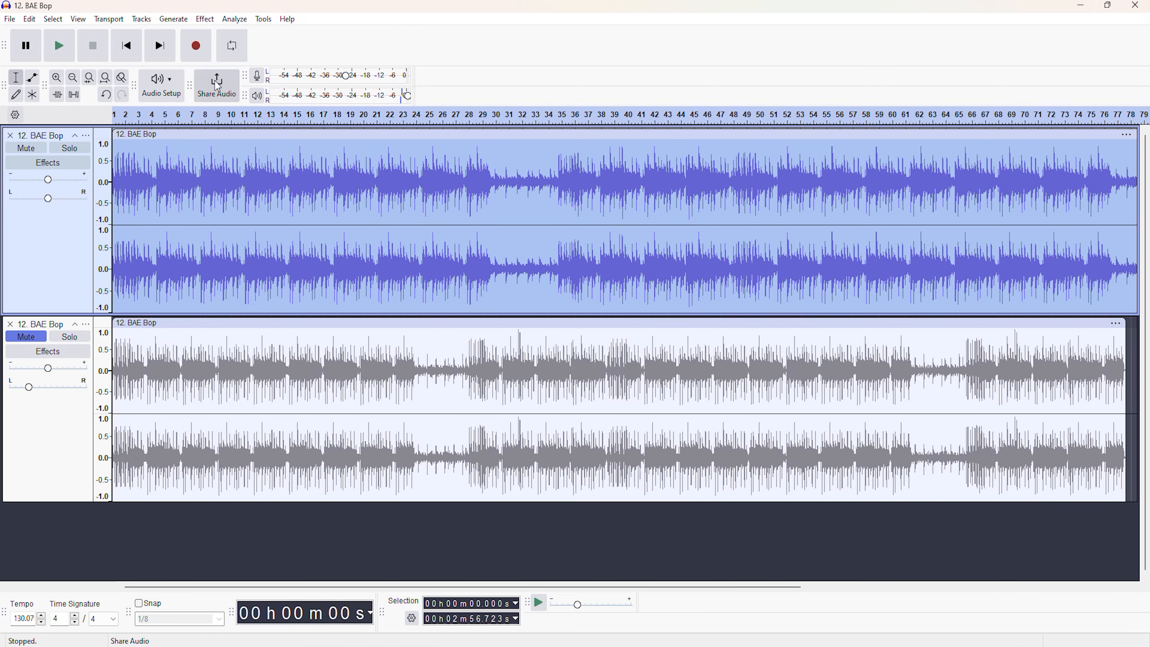
Speed up the upper track with Change Speed and Pitch to a length of about 2 min 11 s and play it back.
click(206, 20)
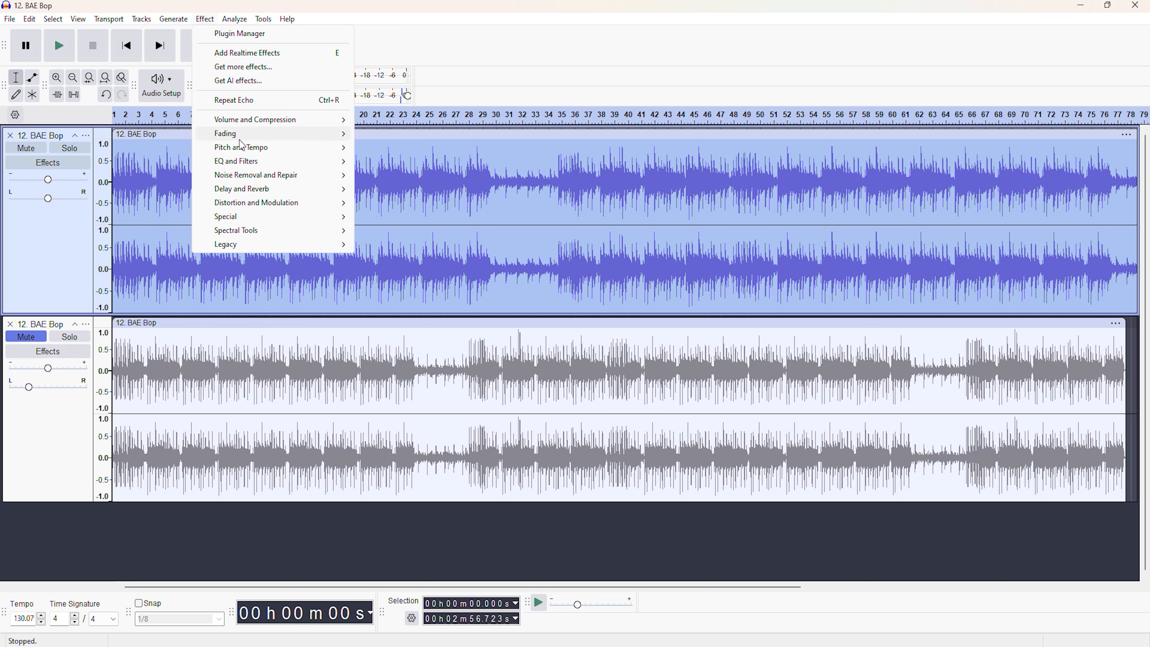
mouse_move(242, 154)
click(389, 163)
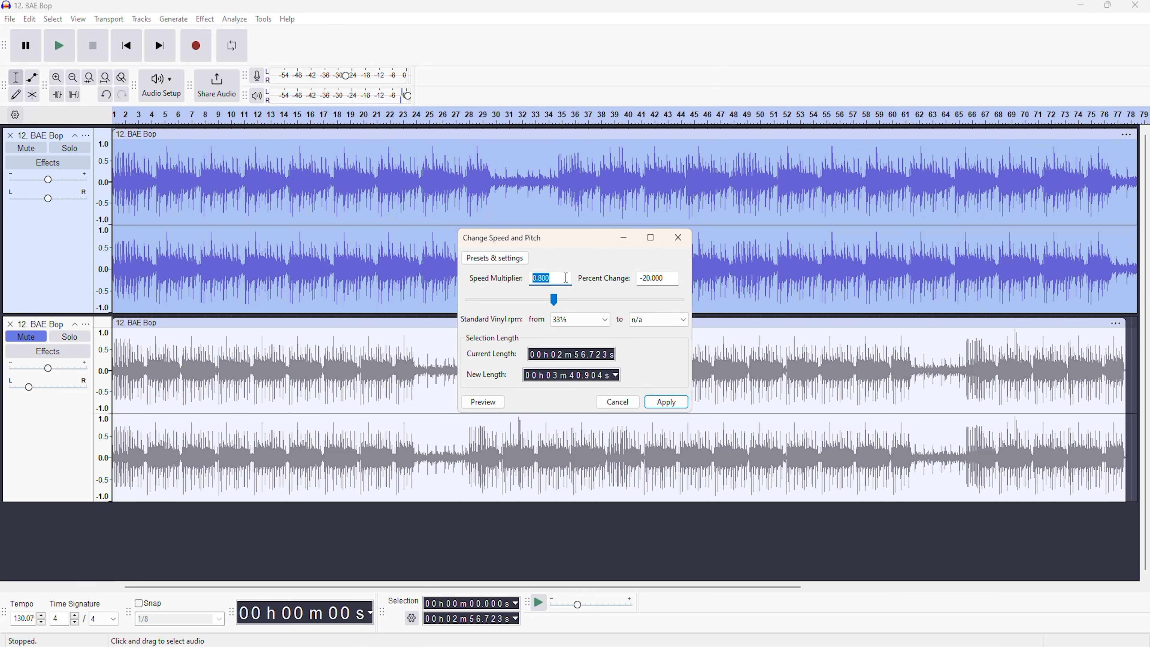
text(1.35)
click(655, 402)
click(63, 45)
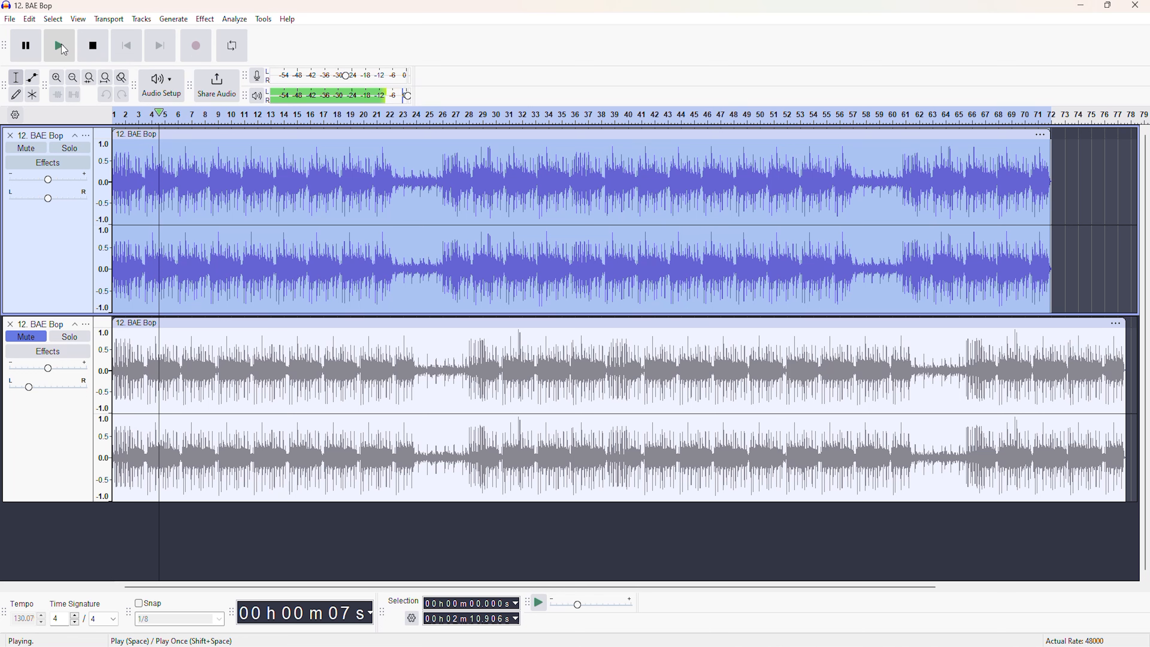
click(28, 48)
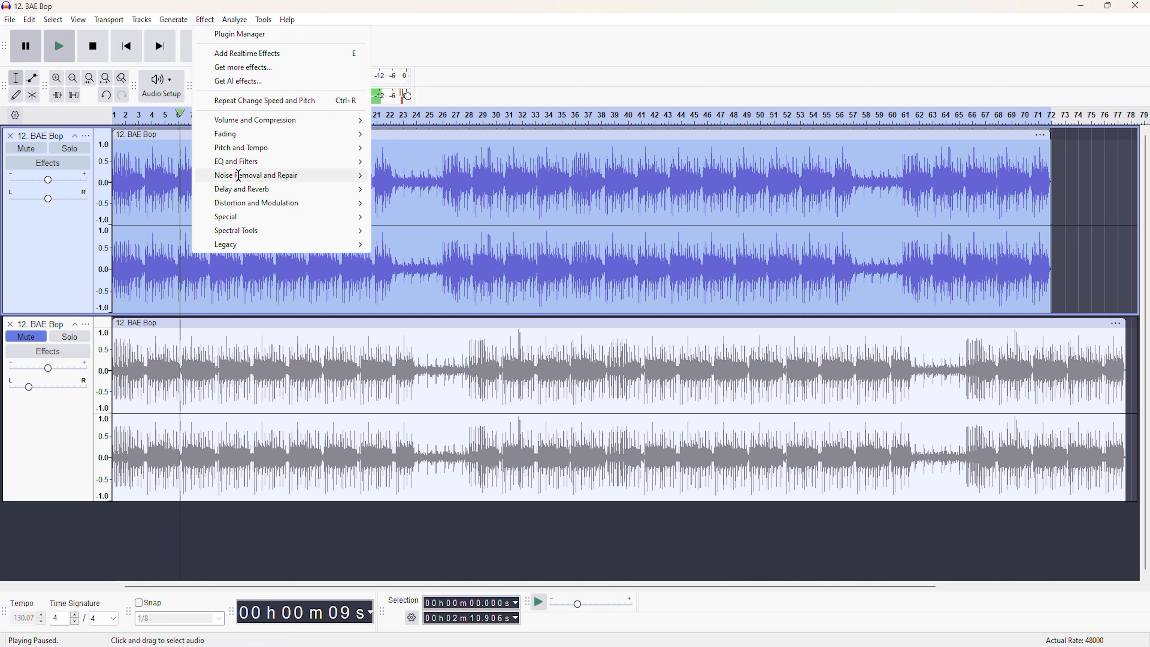
Open the Reverb effect for the upper track and bring up its presets and settings.
mouse_move(271, 191)
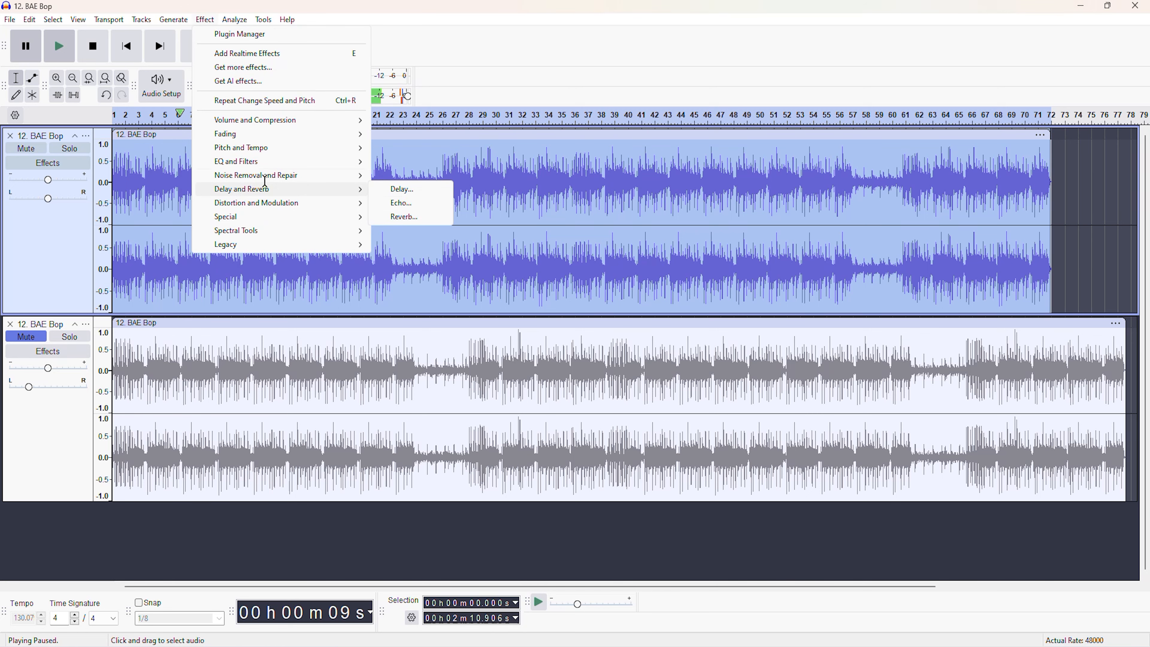
click(416, 204)
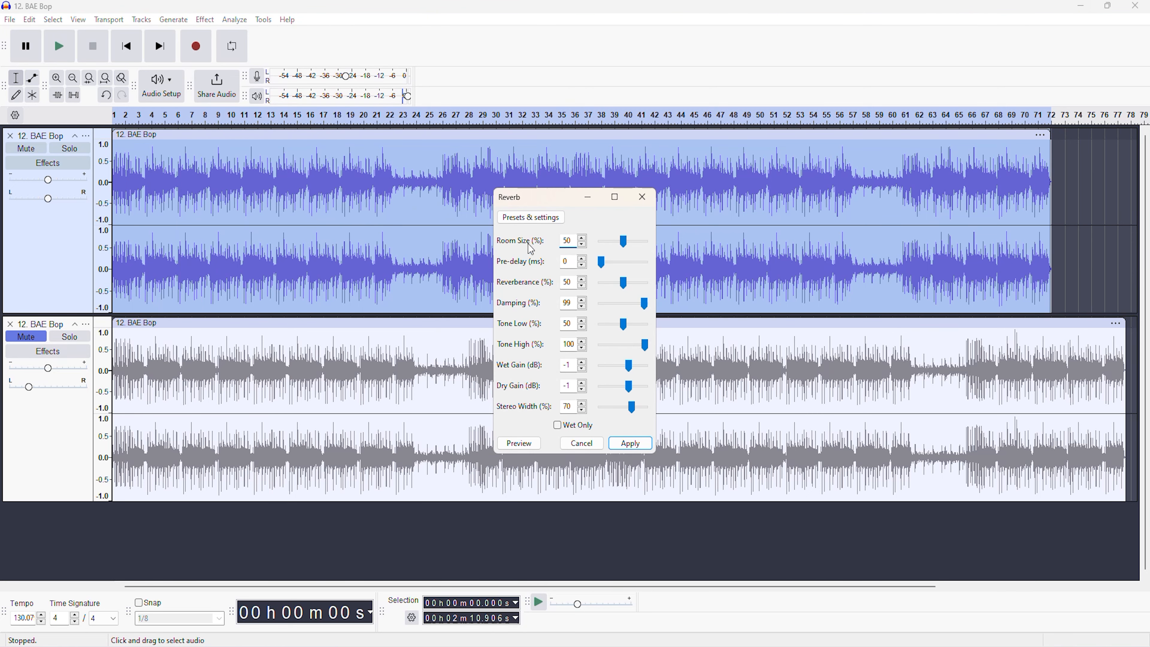
click(546, 217)
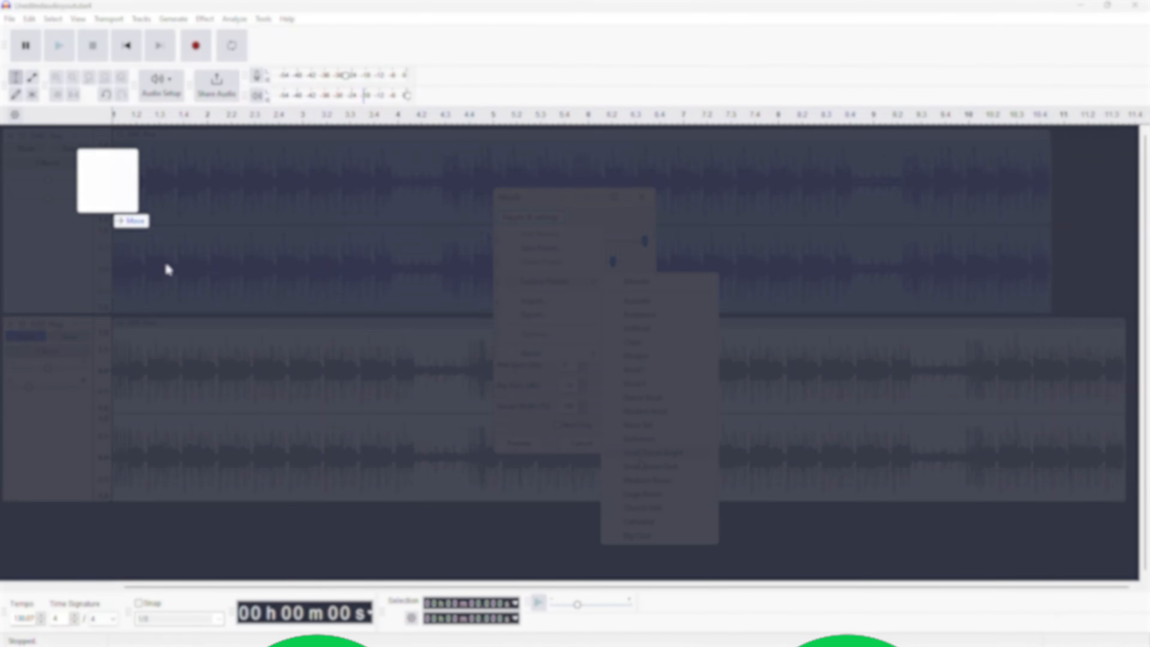
Load the Uneditedaudioyoutube4 recording as a track and play its opening seconds.
drag(167, 264, 201, 233)
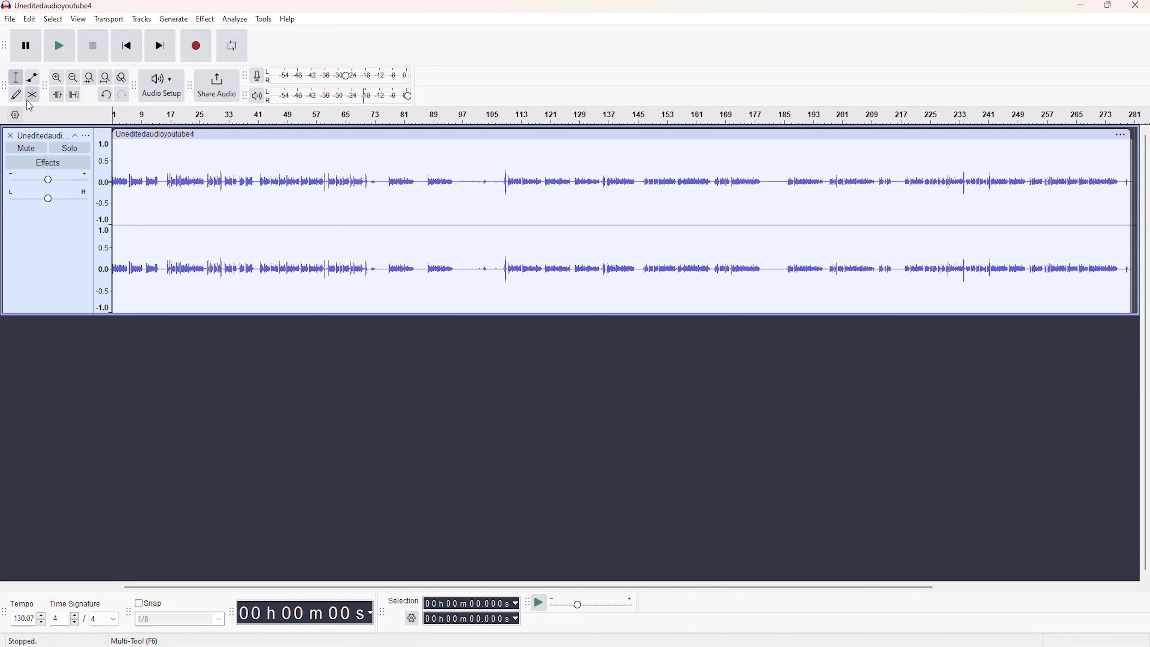
click(56, 84)
click(57, 84)
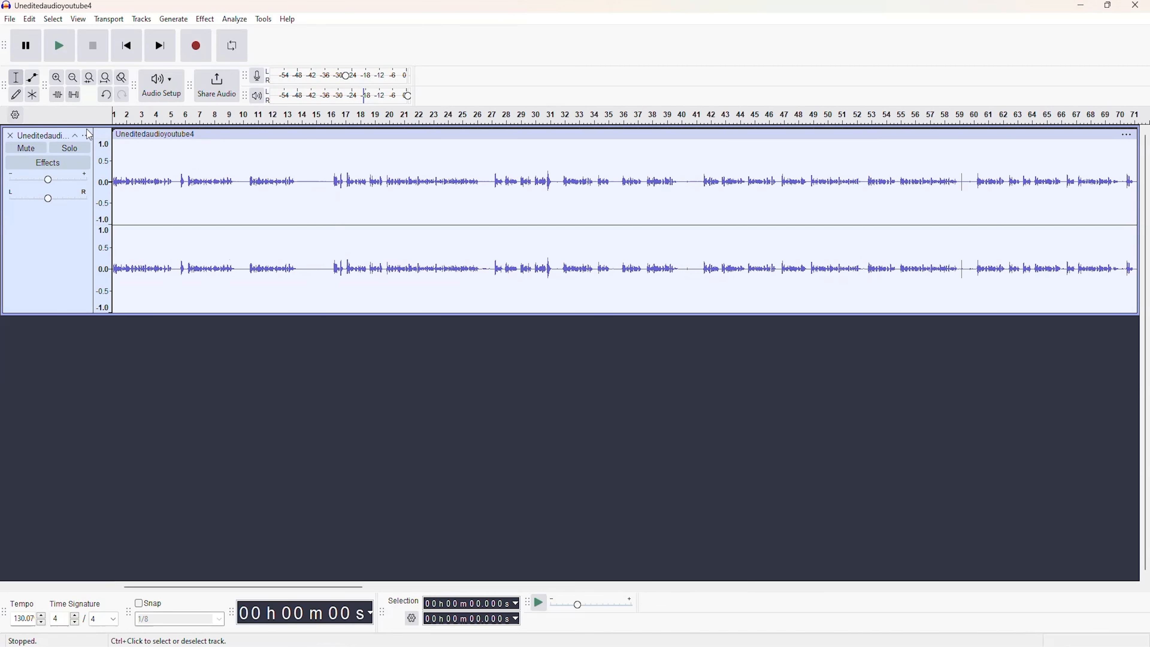
click(59, 45)
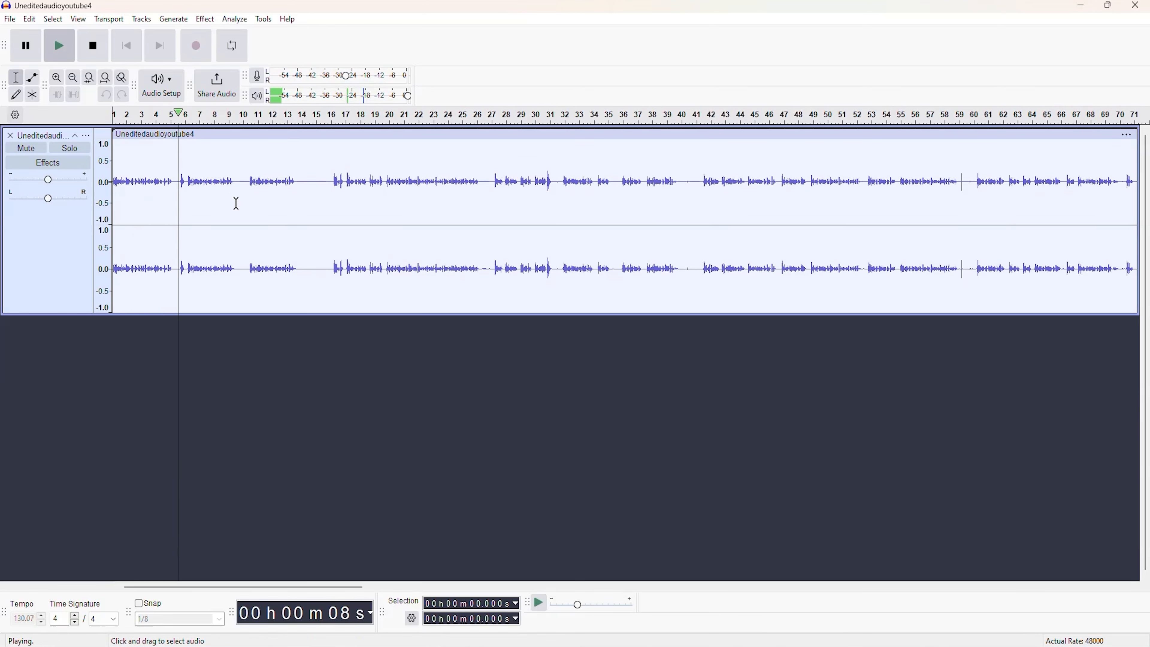
click(31, 52)
key(space)
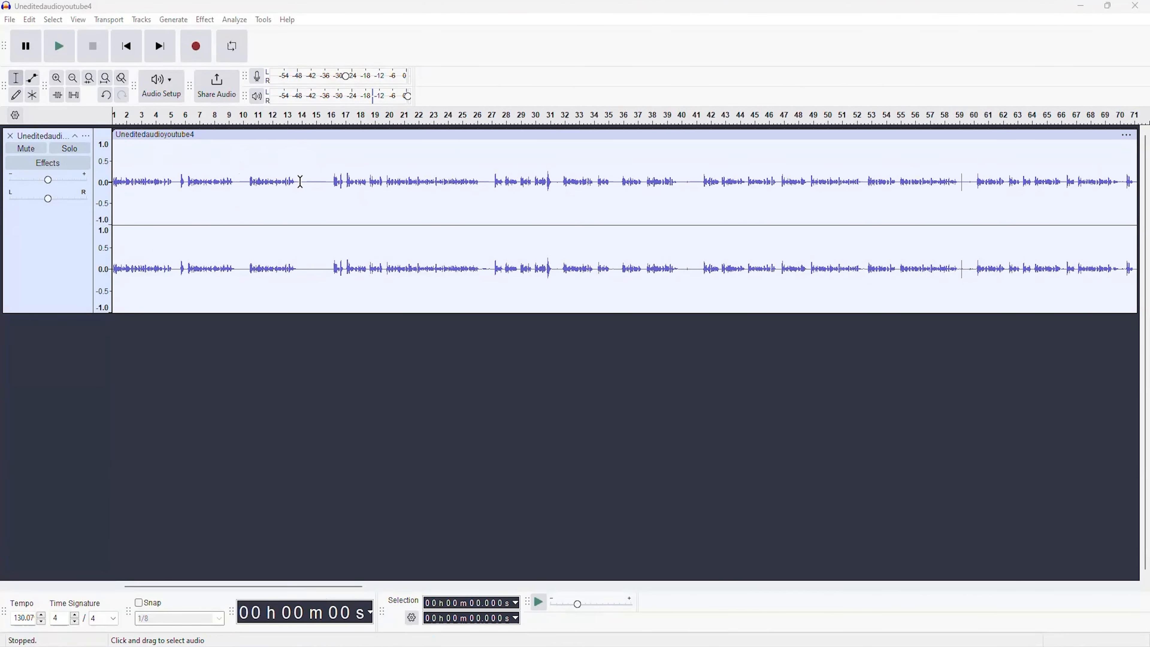
Capture a Noise Reduction noise profile from the silent stretch between about 24.1 s and 27.3 s of the recording.
drag(303, 181, 320, 181)
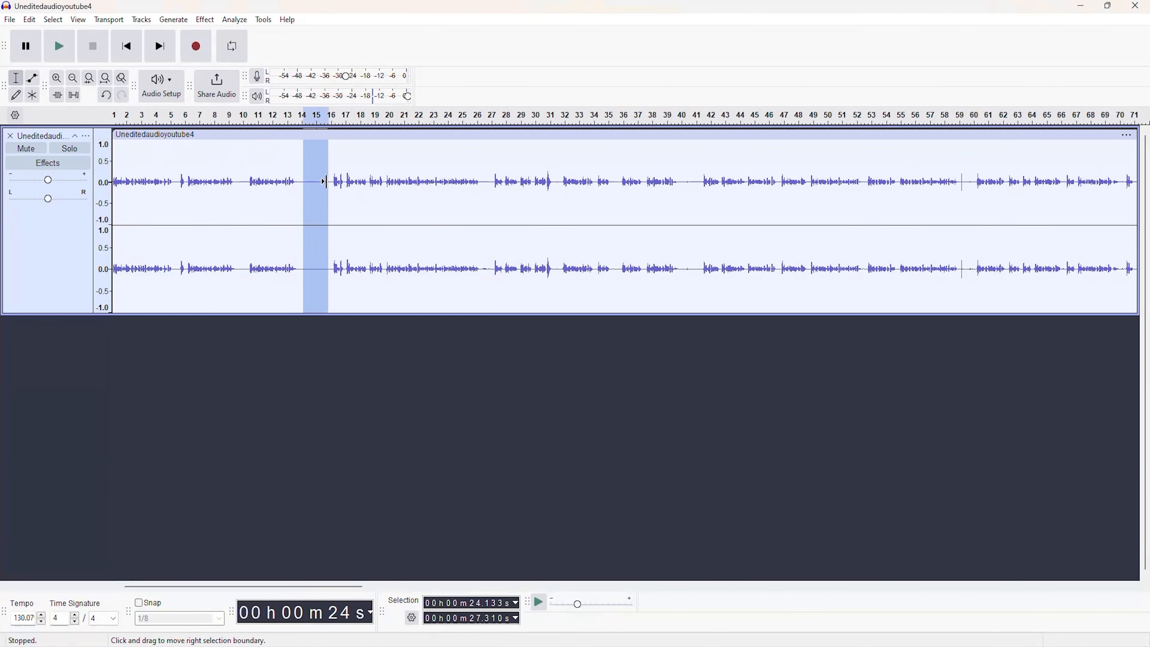
click(205, 20)
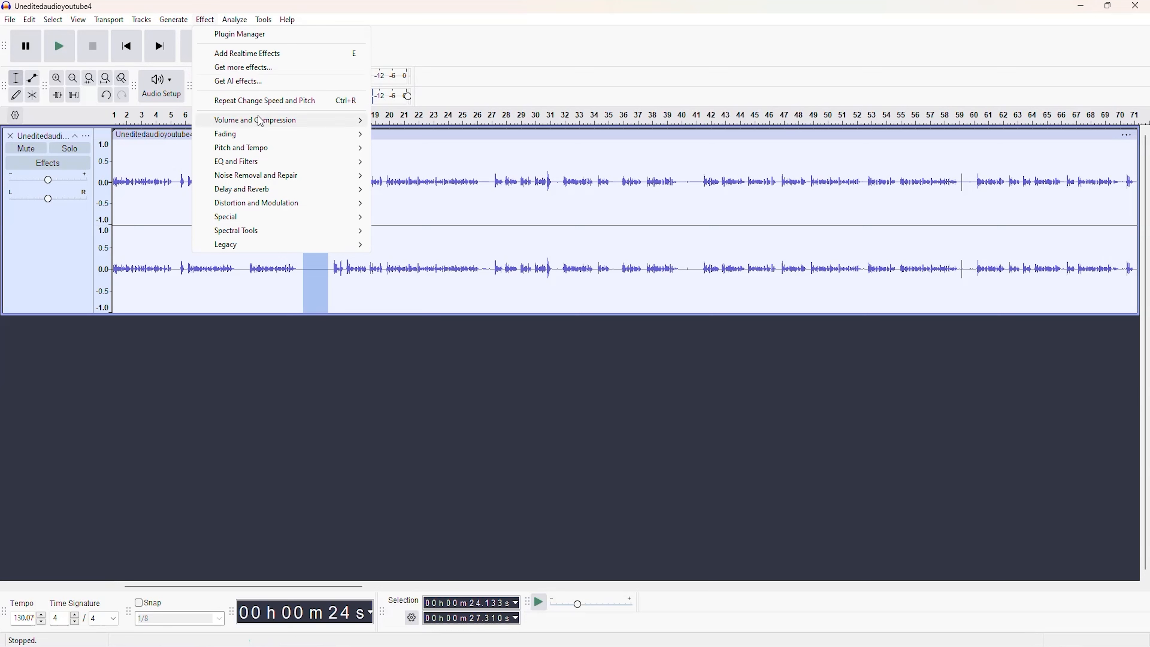
mouse_move(263, 180)
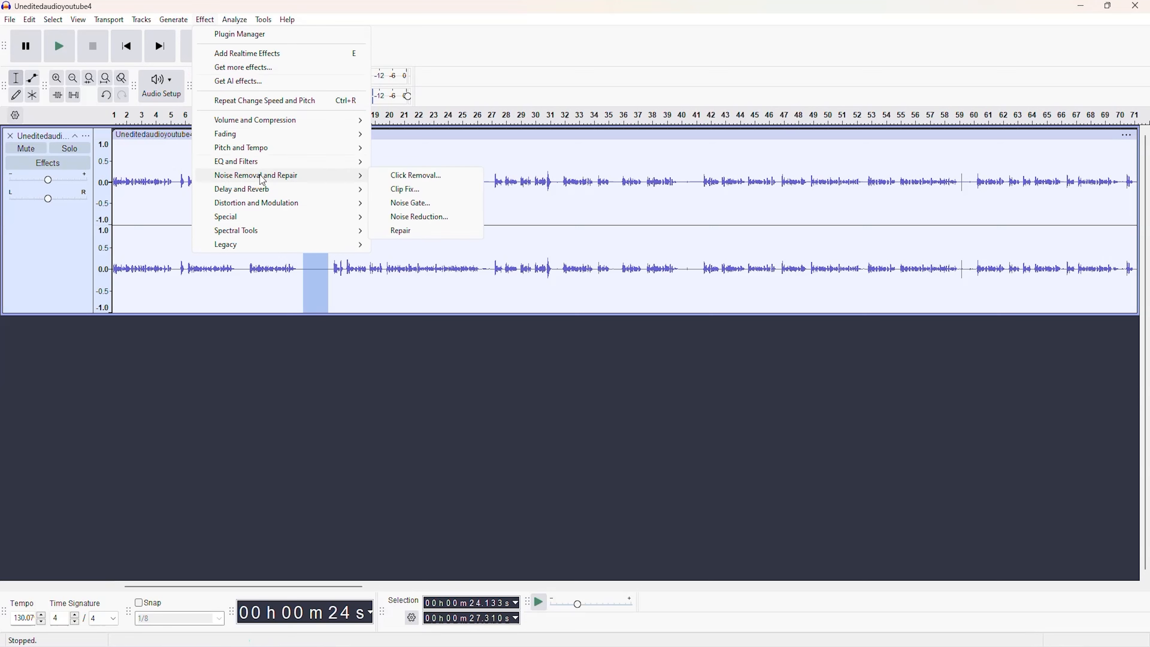
click(424, 217)
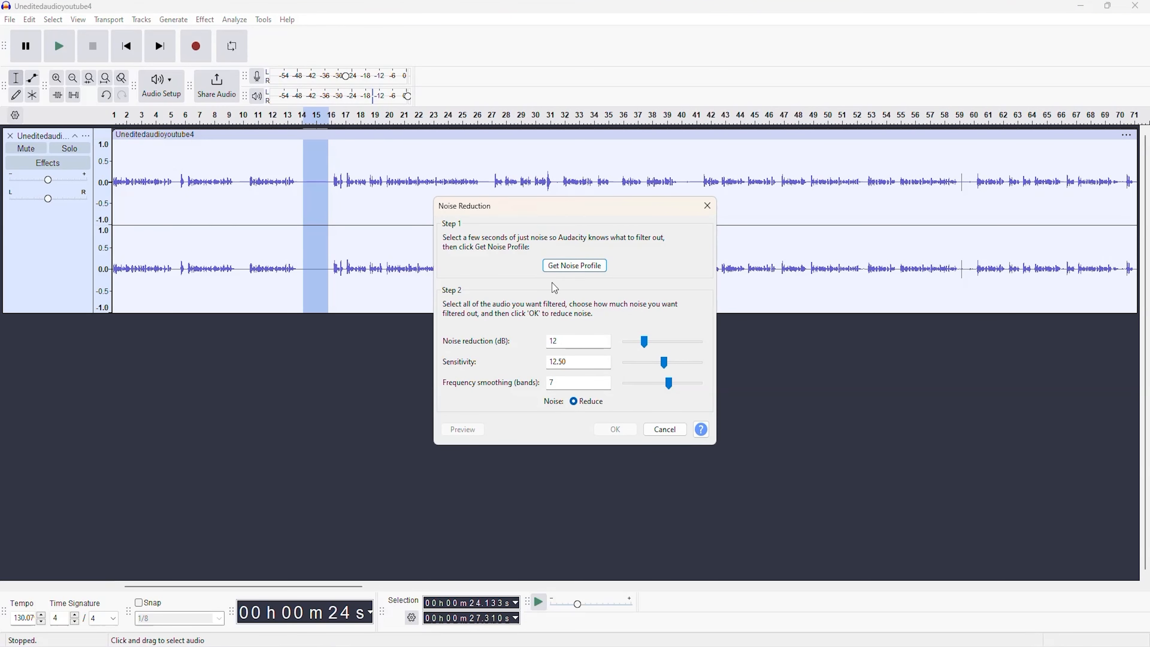
click(573, 267)
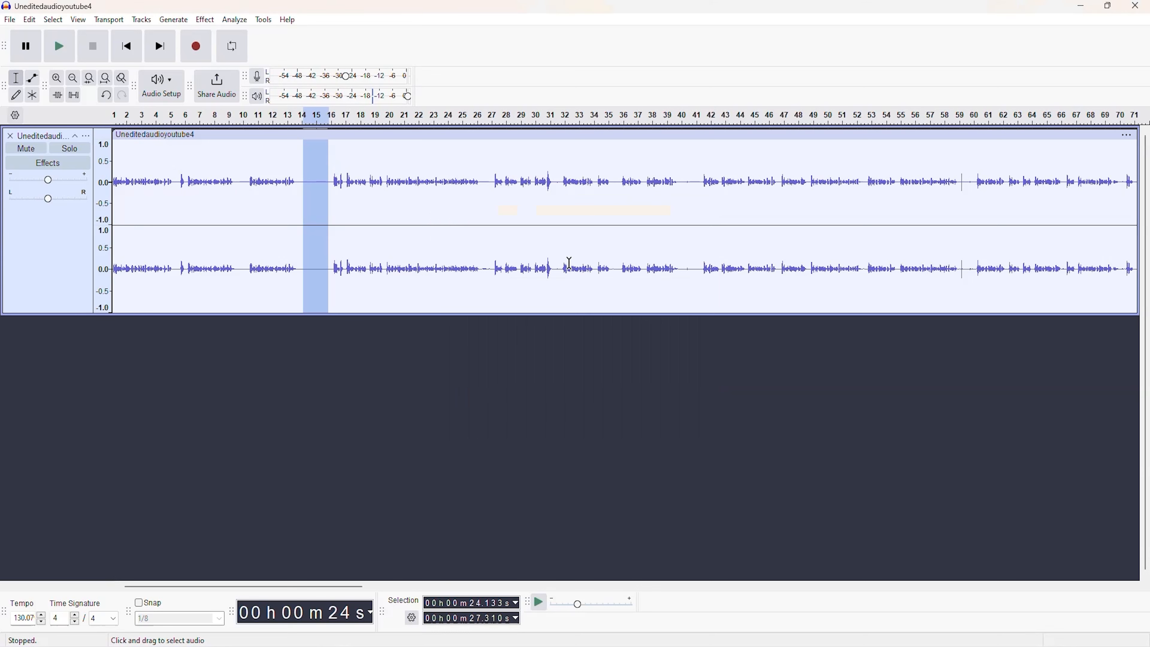